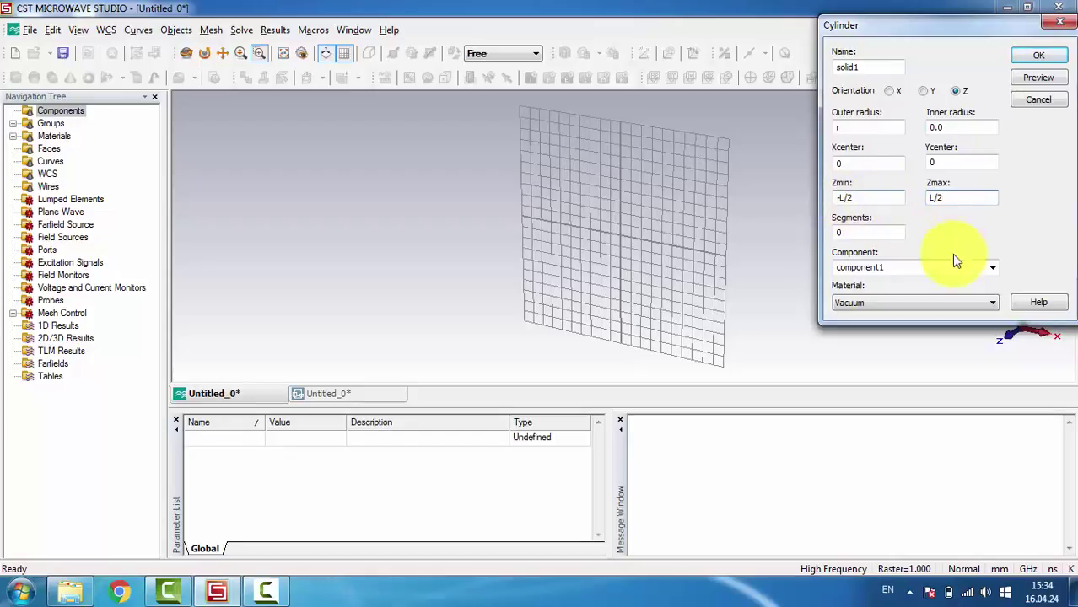
Finish the Z-oriented cylinder as PEC, defining its radius parameter r as 4.5 and its length parameter L as 176.
left_click(877, 304)
left_click(865, 336)
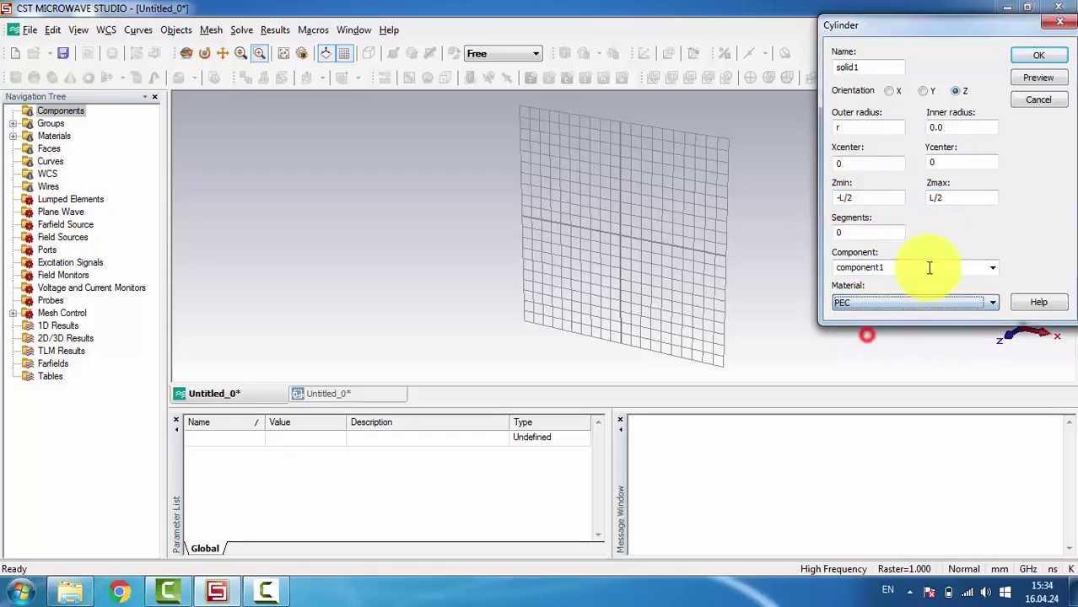
left_click(1021, 56)
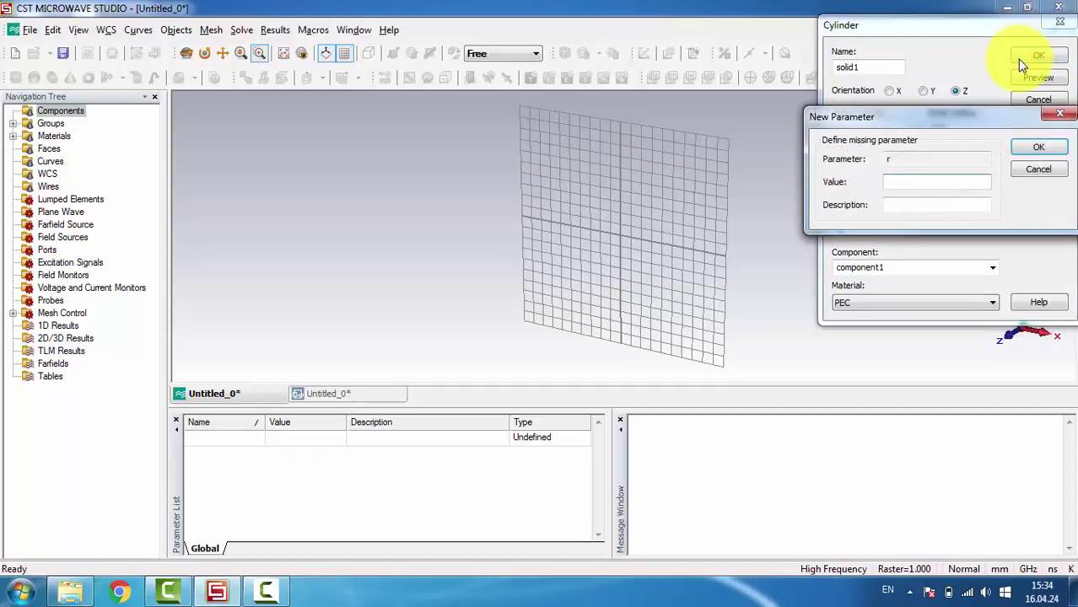
type("4.5")
key("Return")
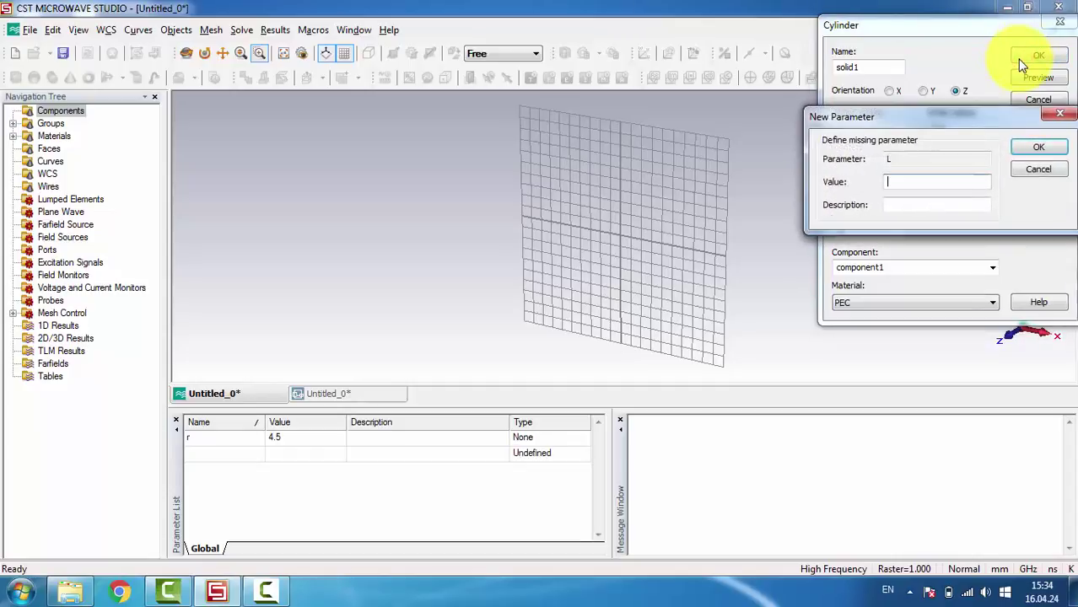
type("176")
key("Return")
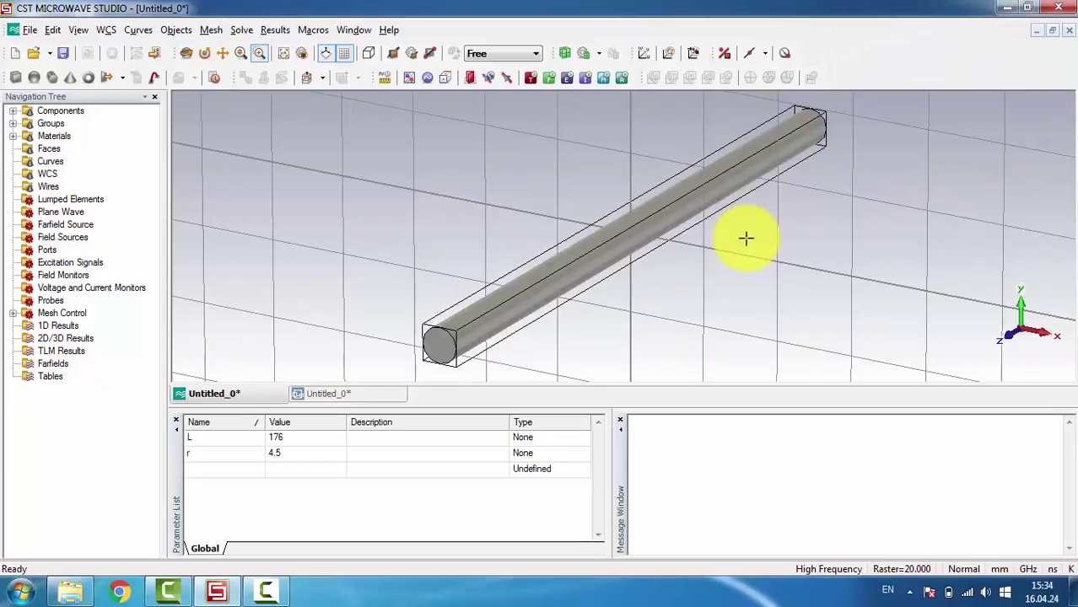
Create a Vacuum cylinder of radius r from Zmin -s/2 to Zmax s/2 with s = 5, and cut it away from the PEC rod.
left_click(48, 77)
key("Escape")
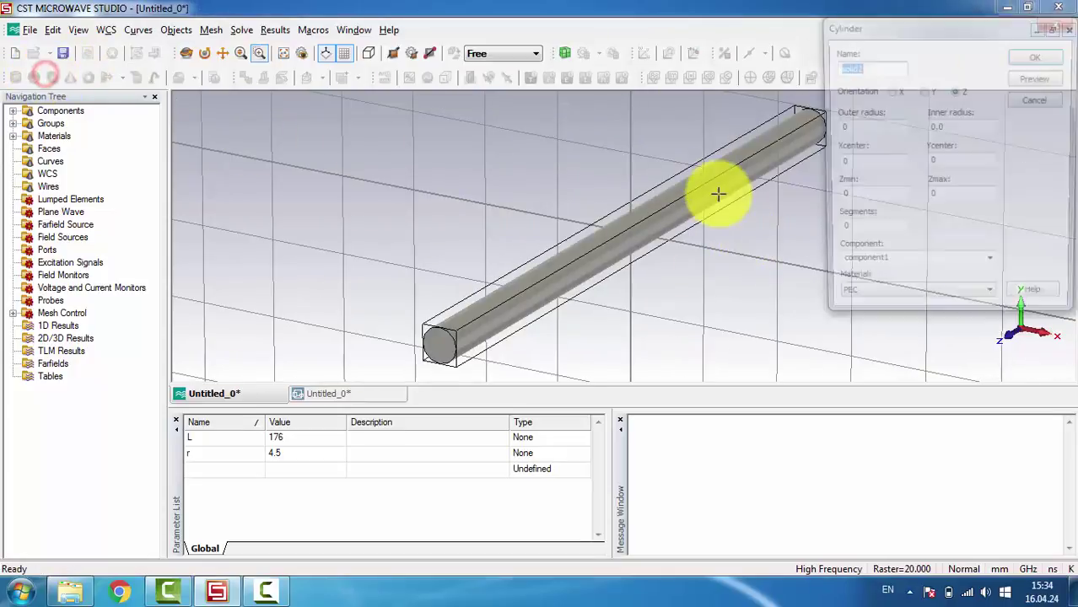
left_click(867, 127)
type("r")
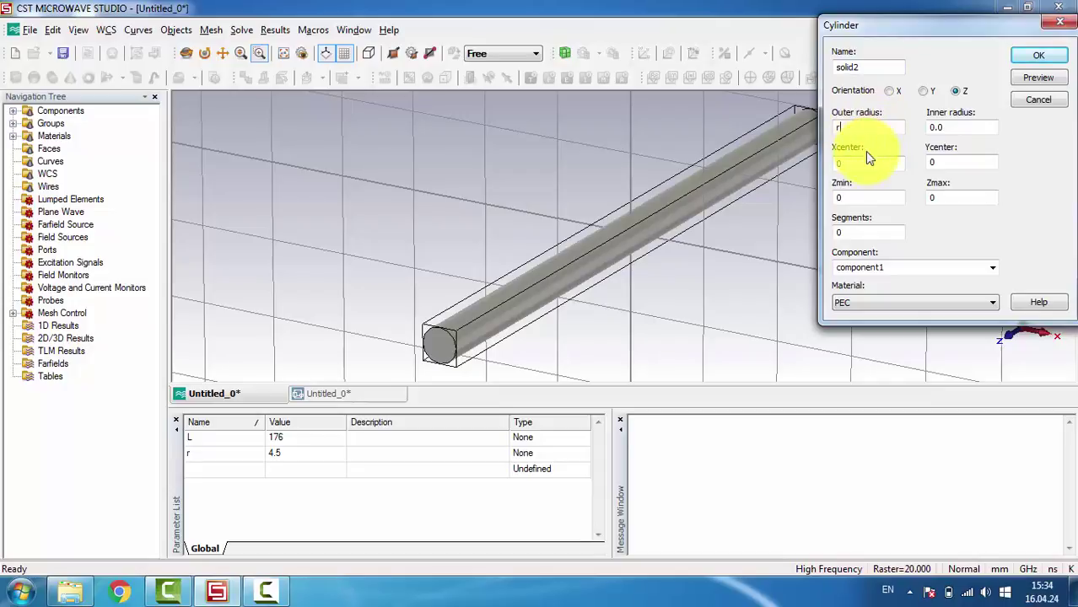
left_click(869, 194)
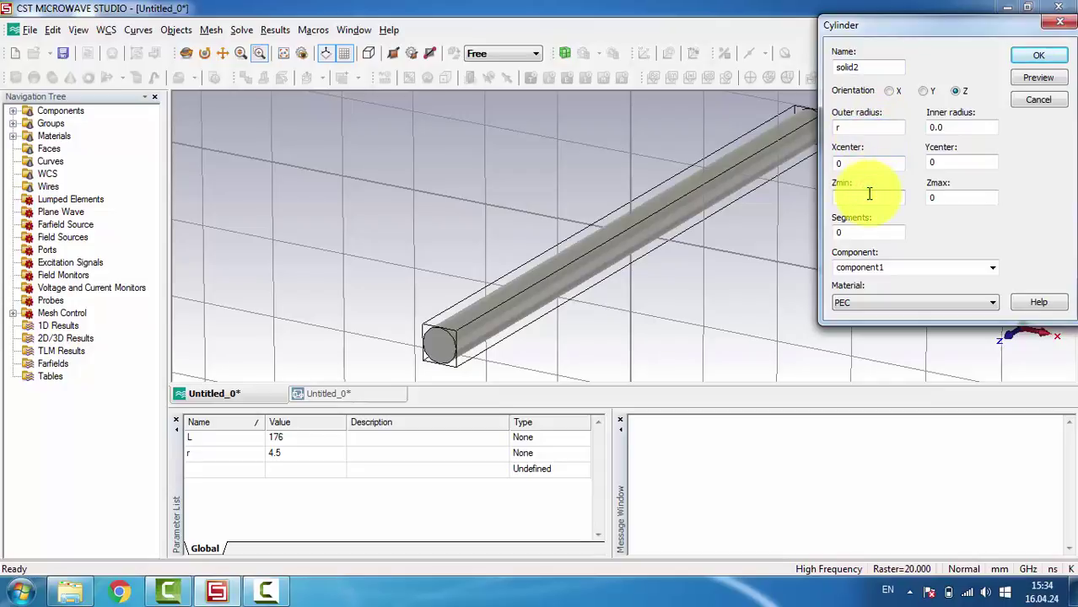
type("-L")
type("s/2")
left_click(911, 302)
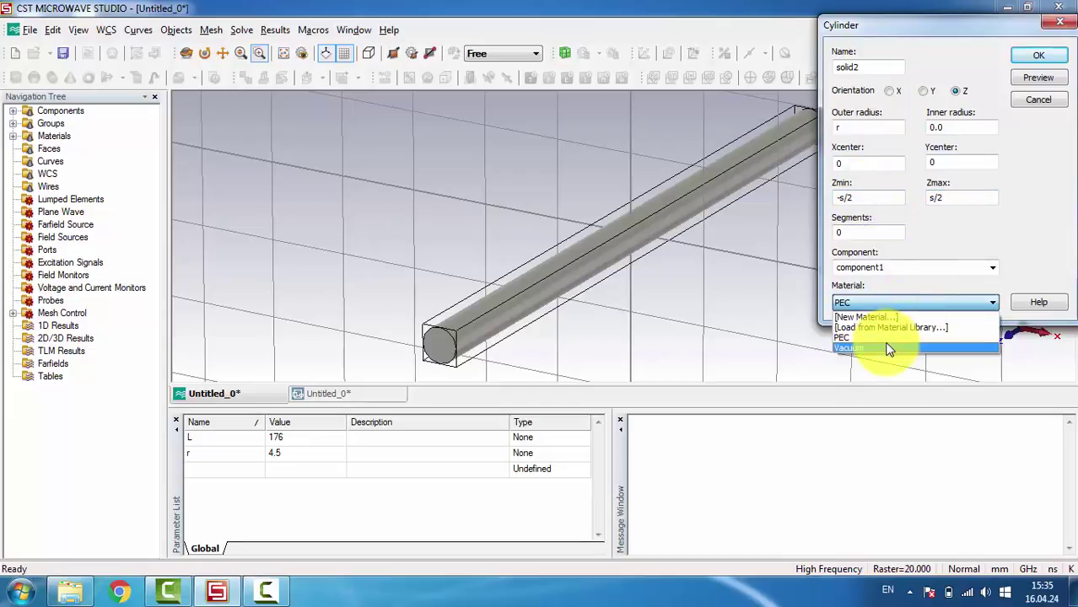
left_click(888, 349)
left_click(1042, 56)
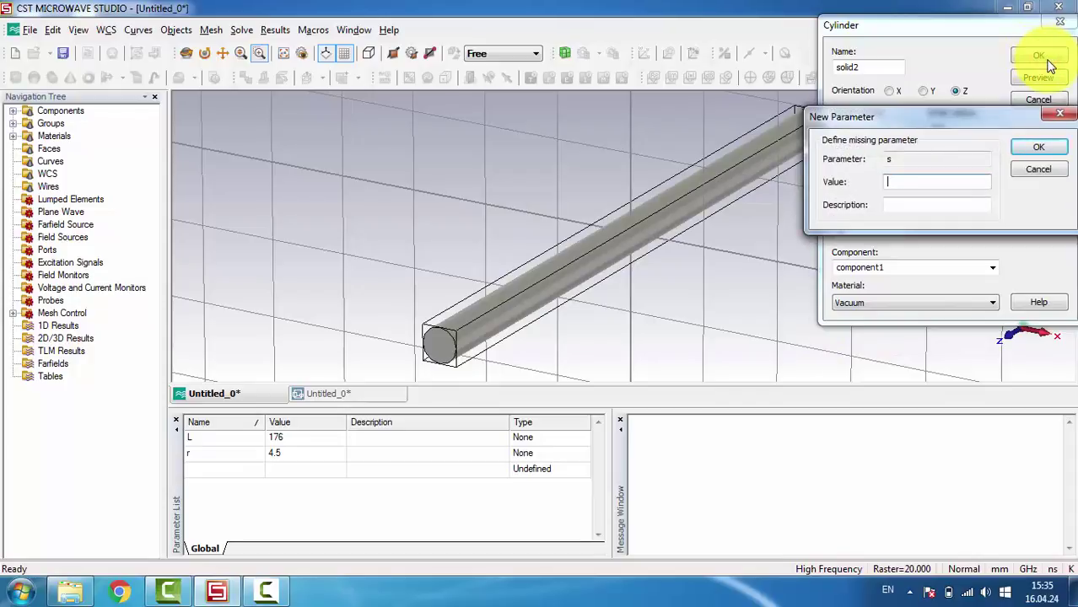
left_click(1038, 146)
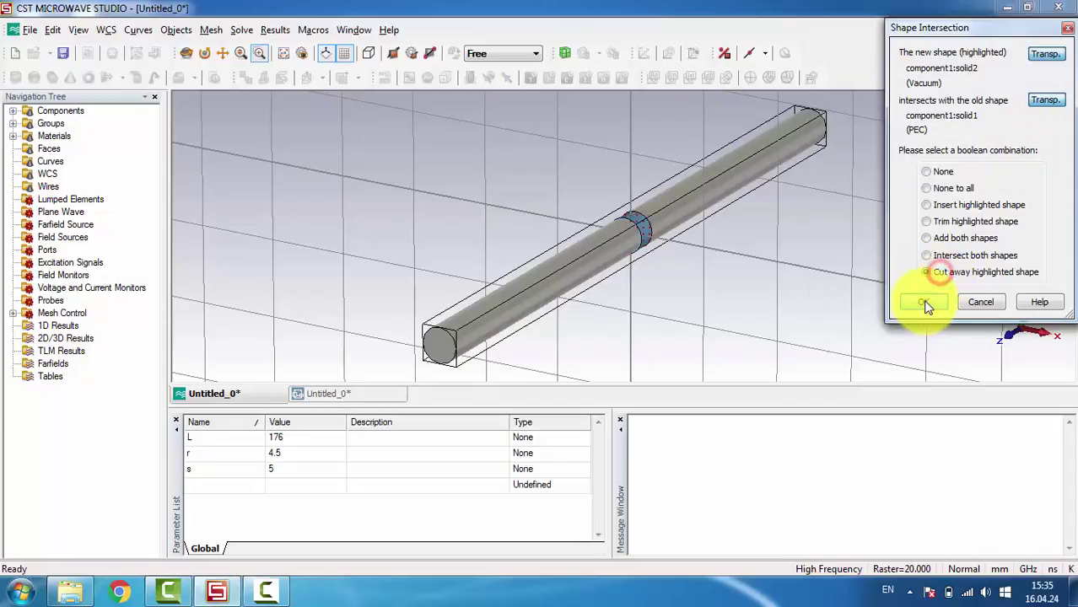
left_click(926, 304)
Pick the centre points of the two rod faces on either side of the central gap.
left_click_drag(917, 209, 889, 348)
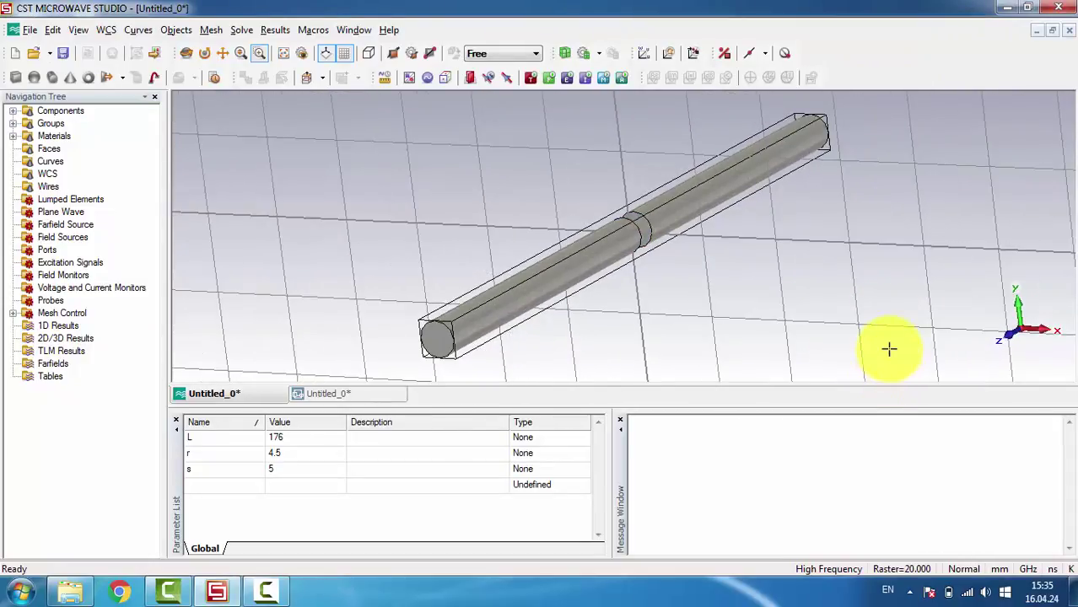
left_click(768, 57)
left_click(775, 87)
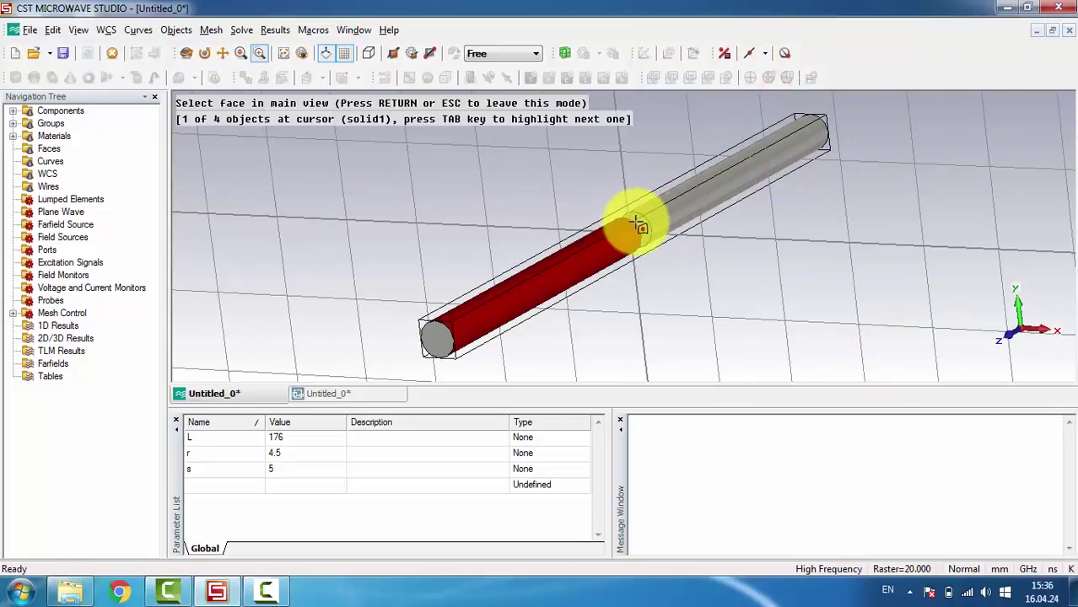
scroll(639, 224, "up", 5)
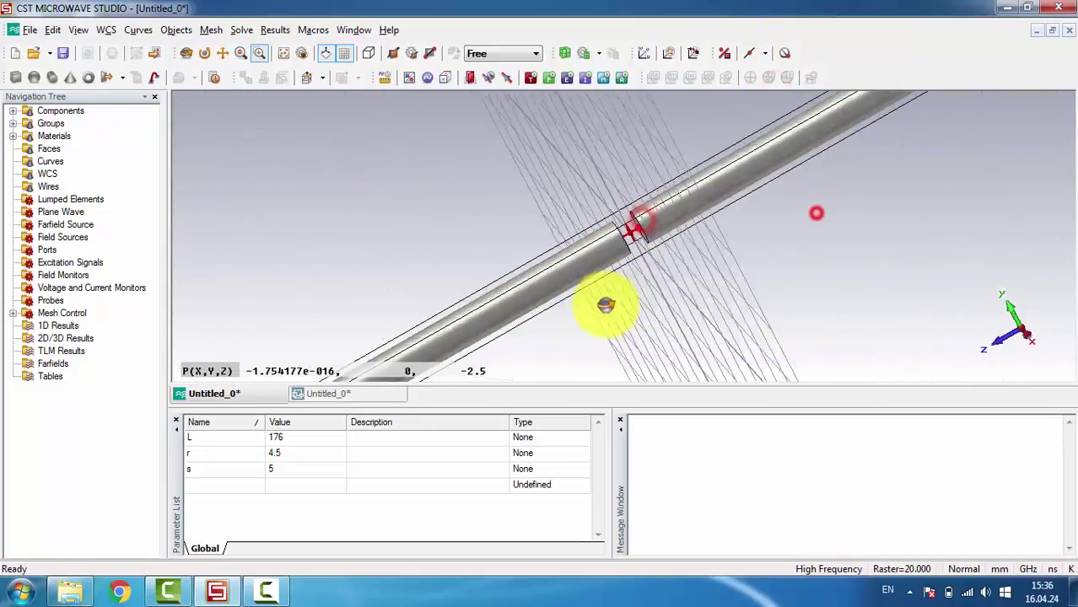
left_click(621, 229)
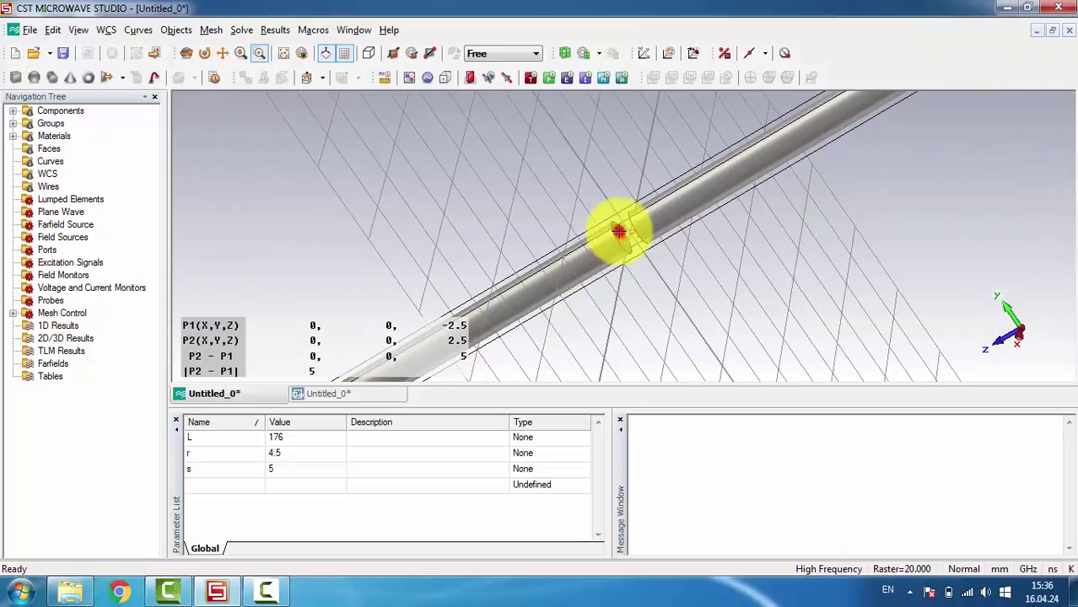
Create an S-Parameter discrete edge port between the two picked points across the dipole gap.
left_click(488, 78)
double_click(865, 127)
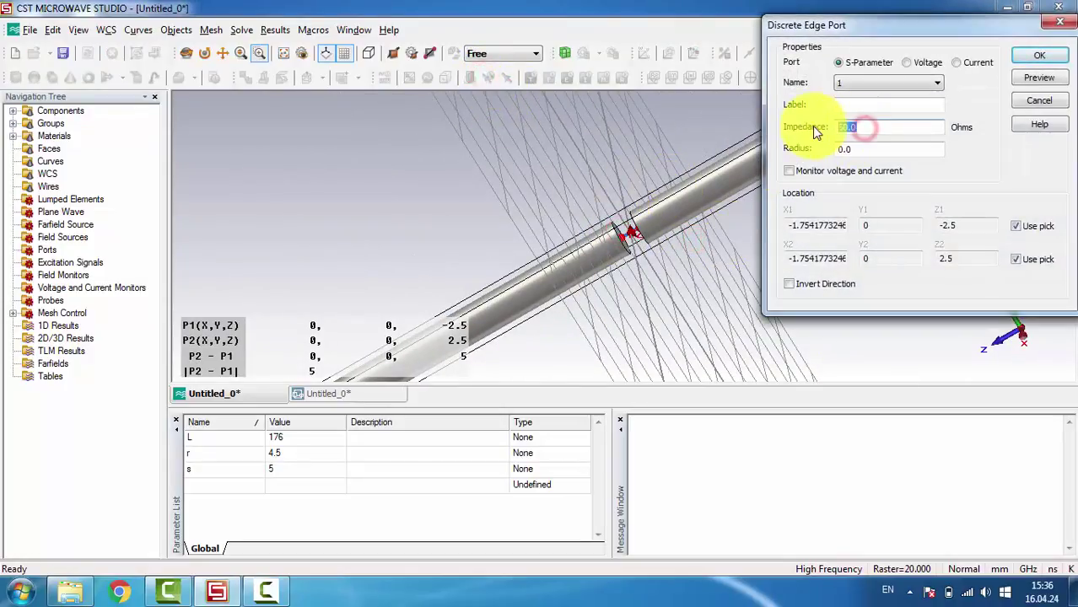
left_click(1046, 55)
scroll(802, 222, "down", 3)
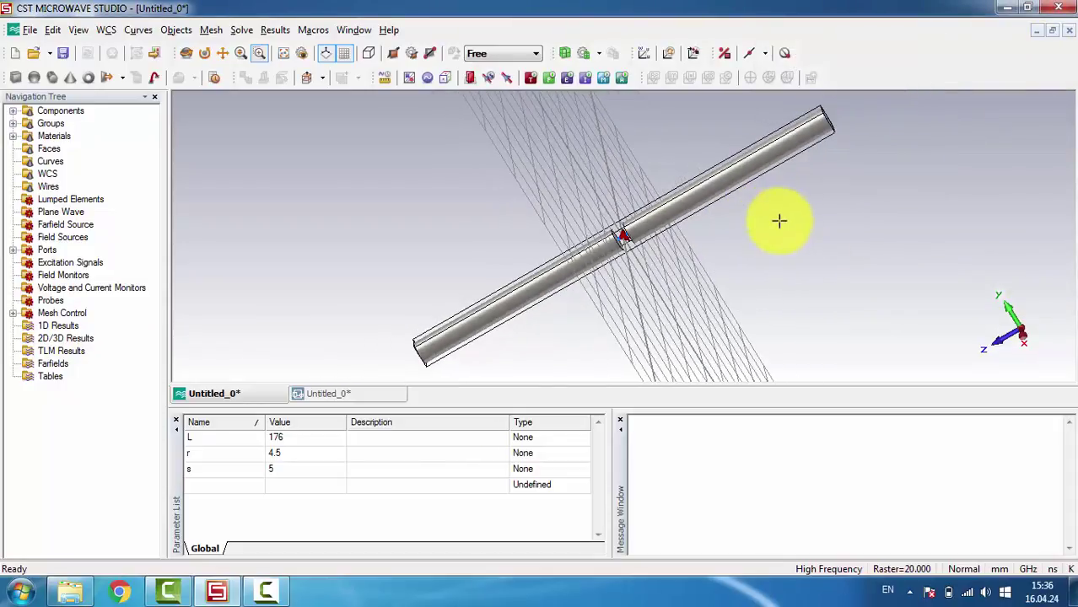
left_click(731, 243)
left_click(765, 235)
scroll(602, 257, "up", 3)
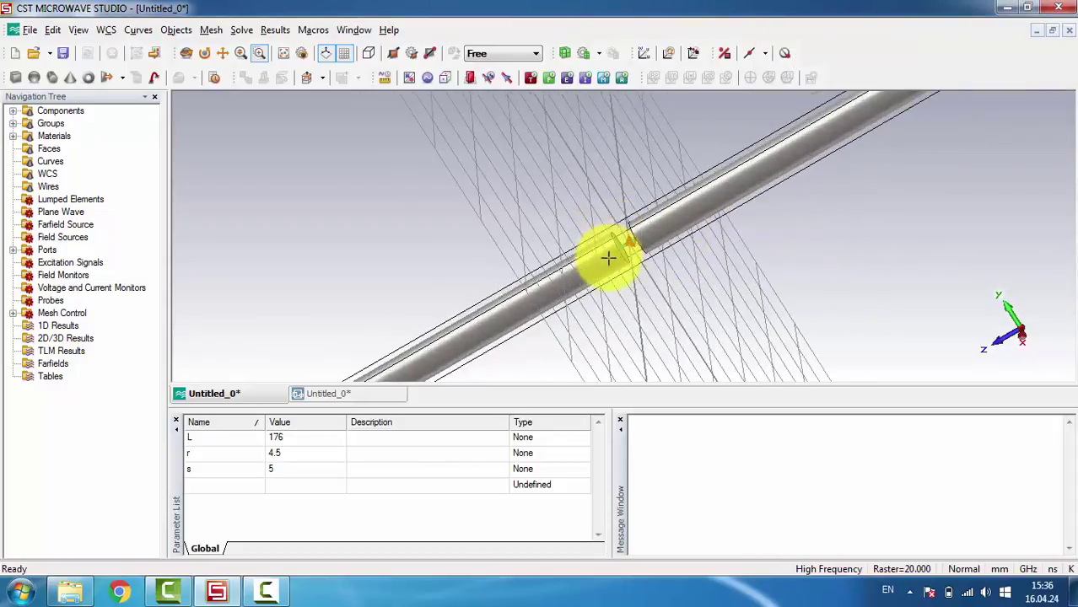
Set the simulation frequency range to Fmin 0.6 and Fmax 1 GHz.
left_click(426, 77)
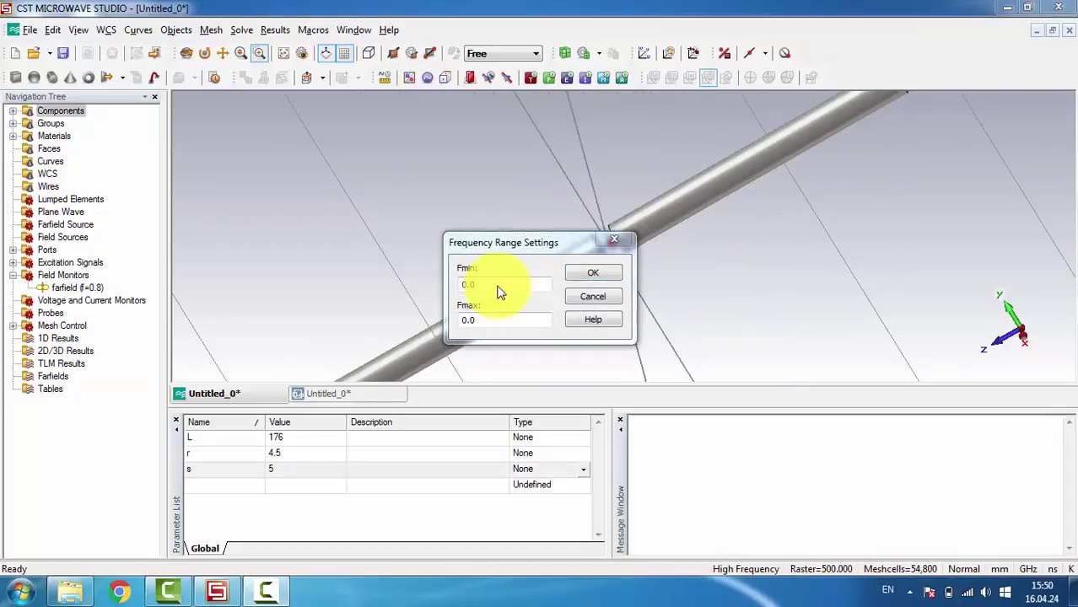
left_click_drag(497, 285, 440, 283)
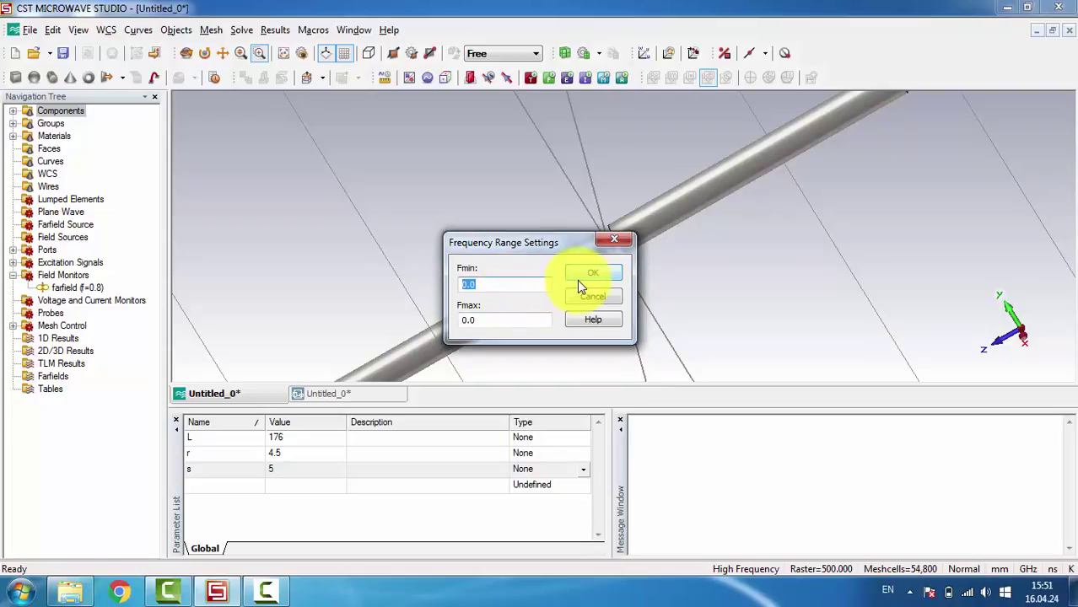
type("0.6")
key("Tab")
type("1")
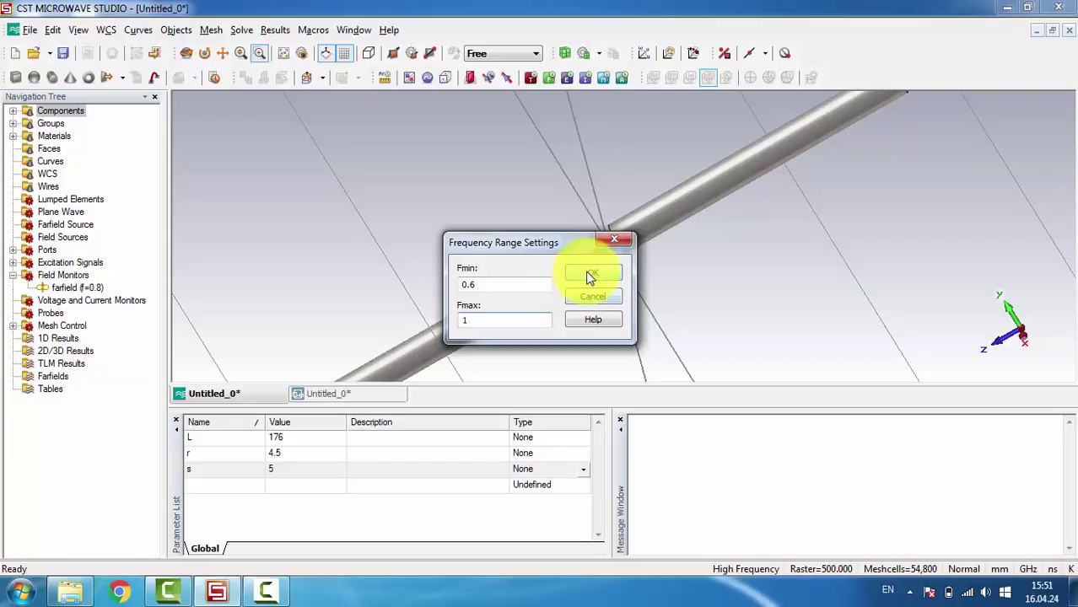
left_click(593, 273)
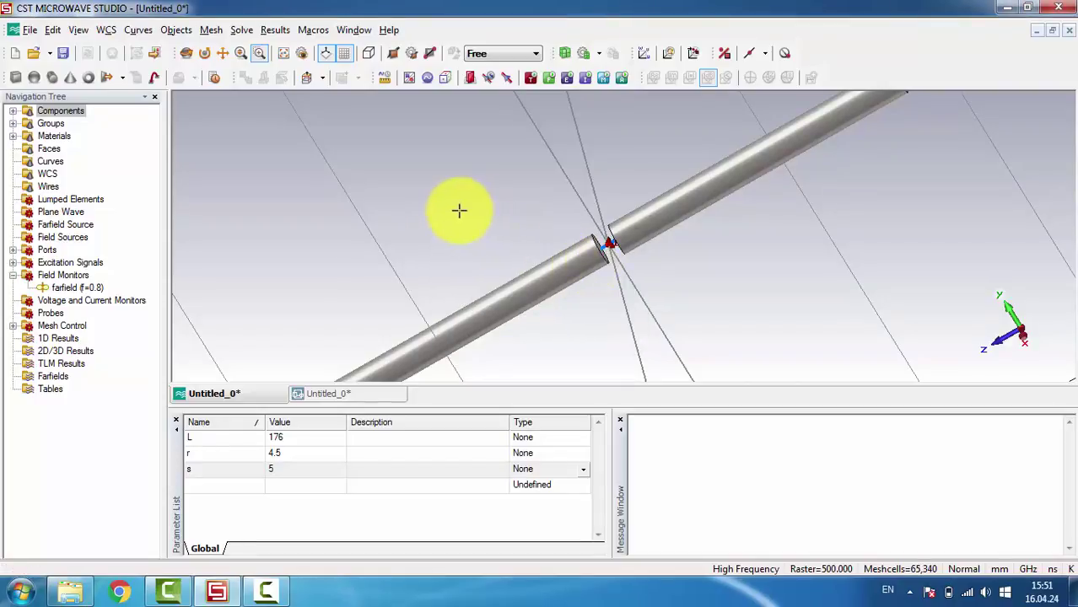
Add a Farfield/RCS field monitor at a frequency of 0.8 GHz.
left_click(242, 29)
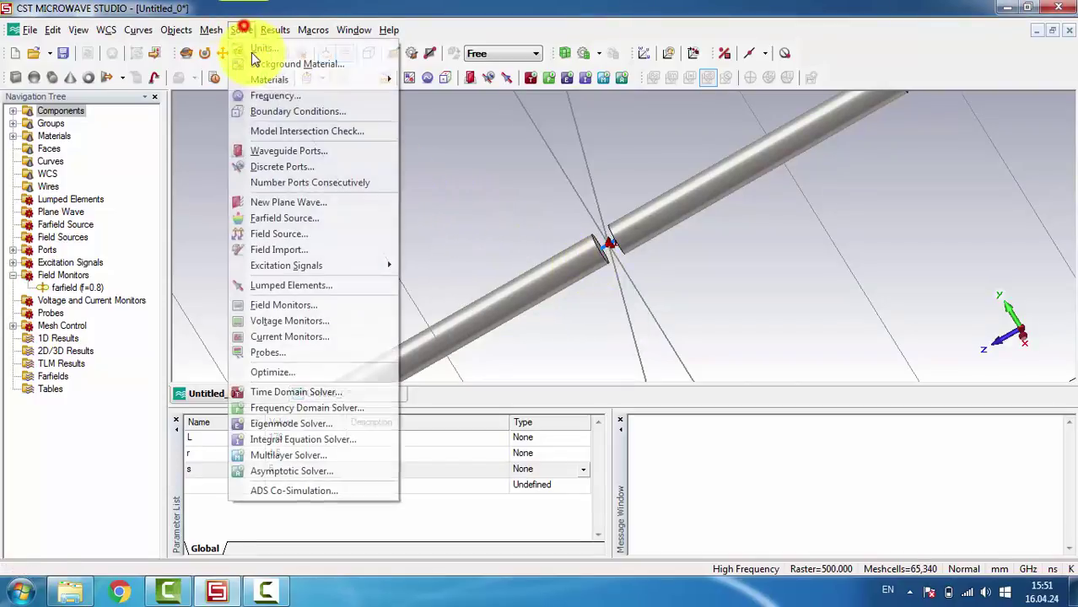
left_click(284, 301)
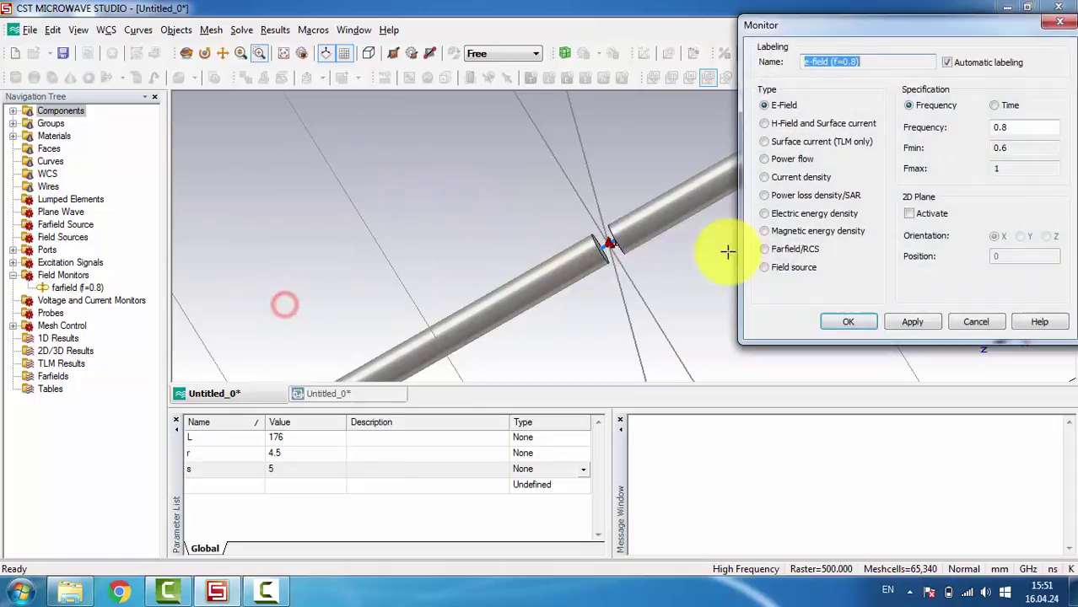
left_click(777, 251)
left_click(866, 319)
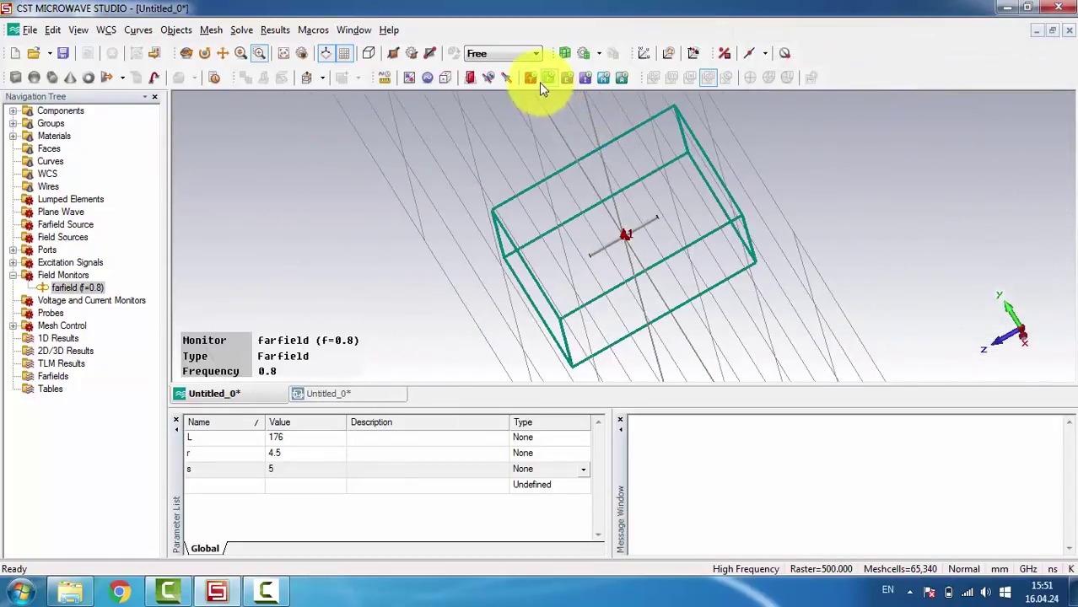
Run the time domain solver and examine the resulting S1,1 curve closely around its minimum.
left_click(531, 80)
left_click(694, 159)
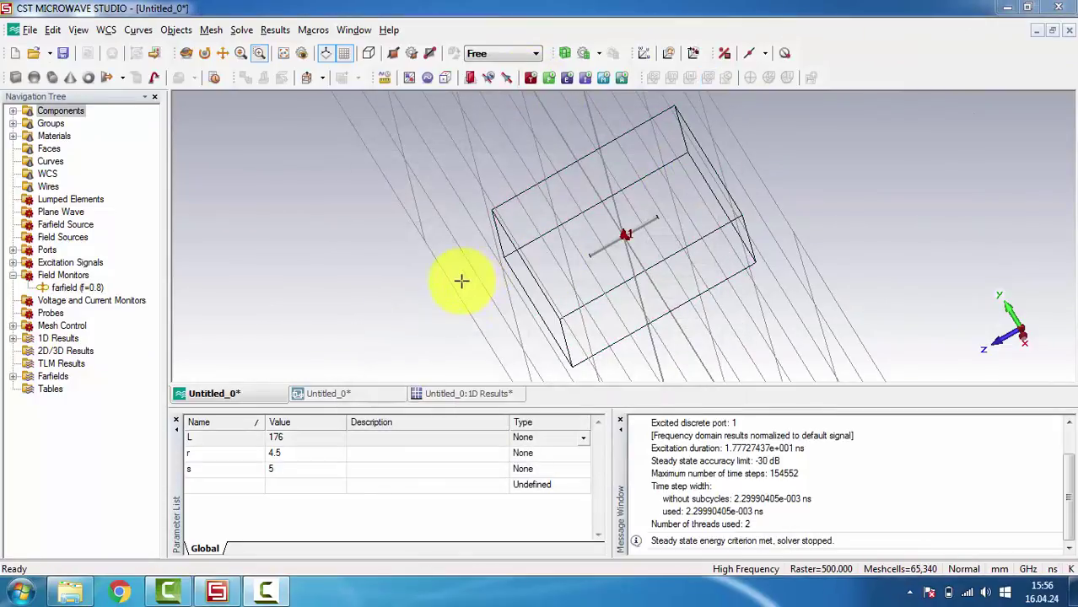
left_click(13, 338)
left_click(78, 363)
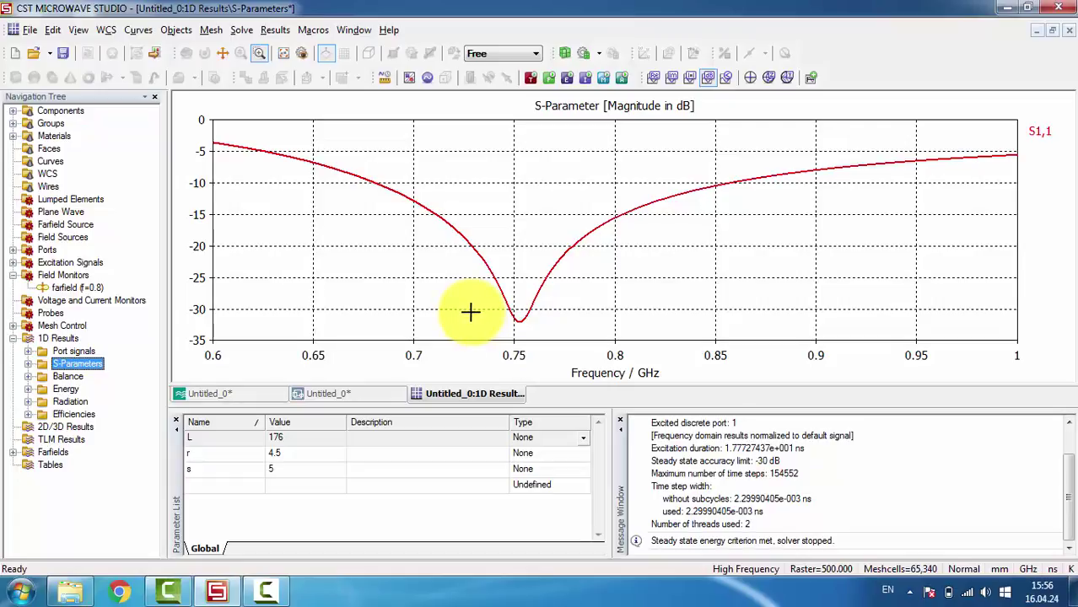
left_click_drag(479, 296, 589, 365)
left_click_drag(554, 314, 677, 382)
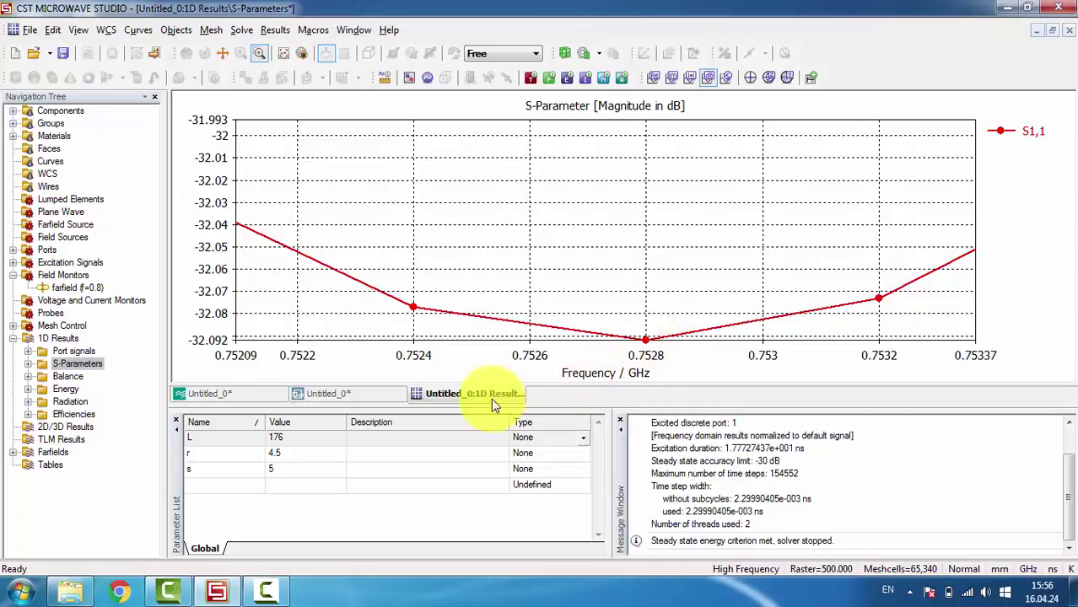
Set parameter L to 176*0.7528/0.8, delete the current results and update the dipole model.
left_click(306, 438)
left_click(305, 438)
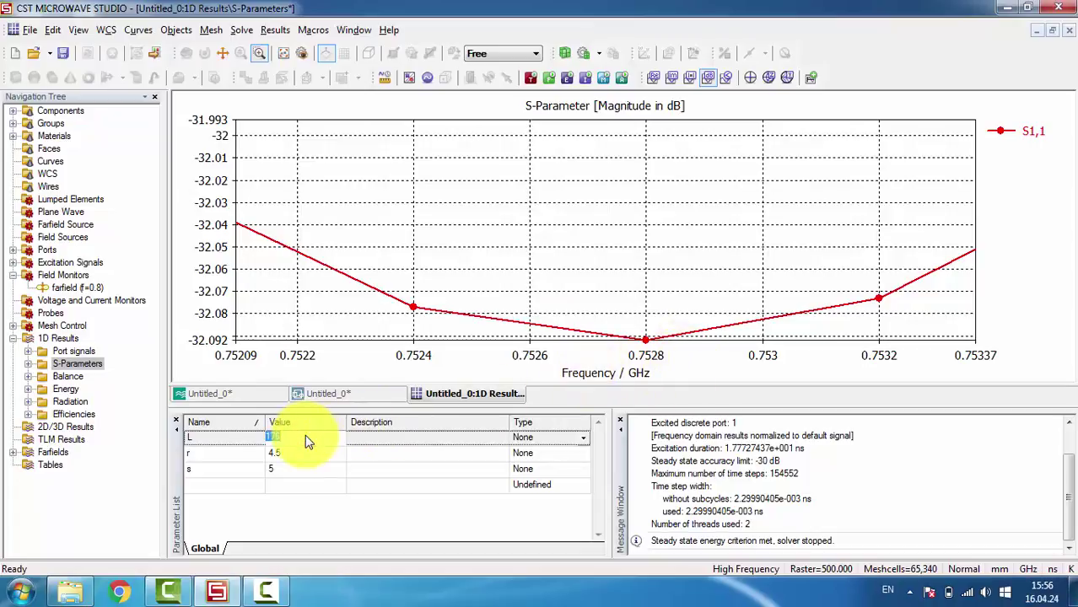
left_click(305, 437)
type("*0.7528/0.8")
key("Return")
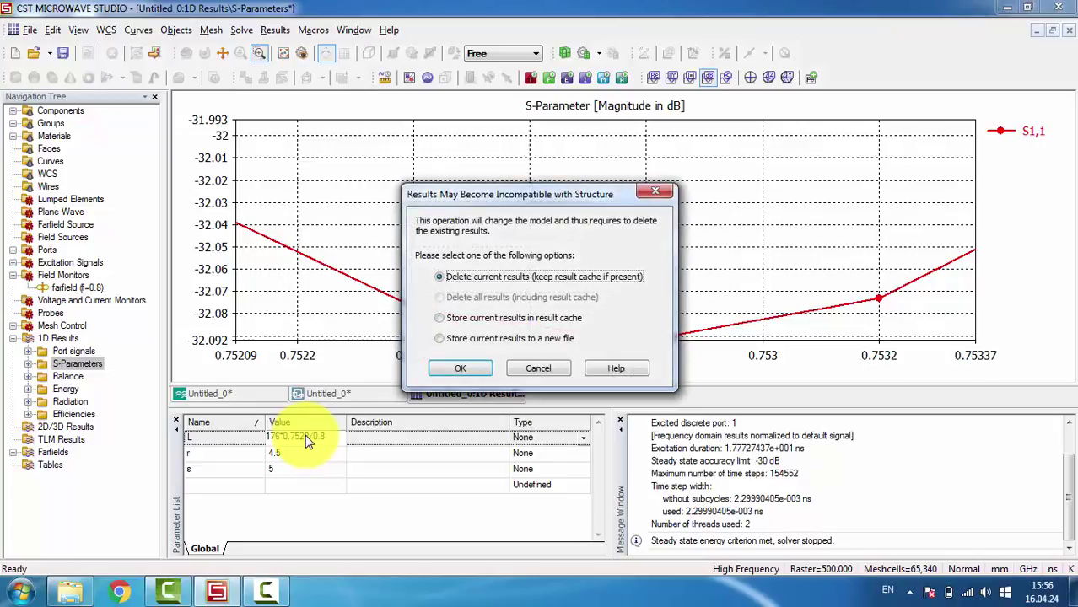
left_click(455, 372)
left_click(52, 110)
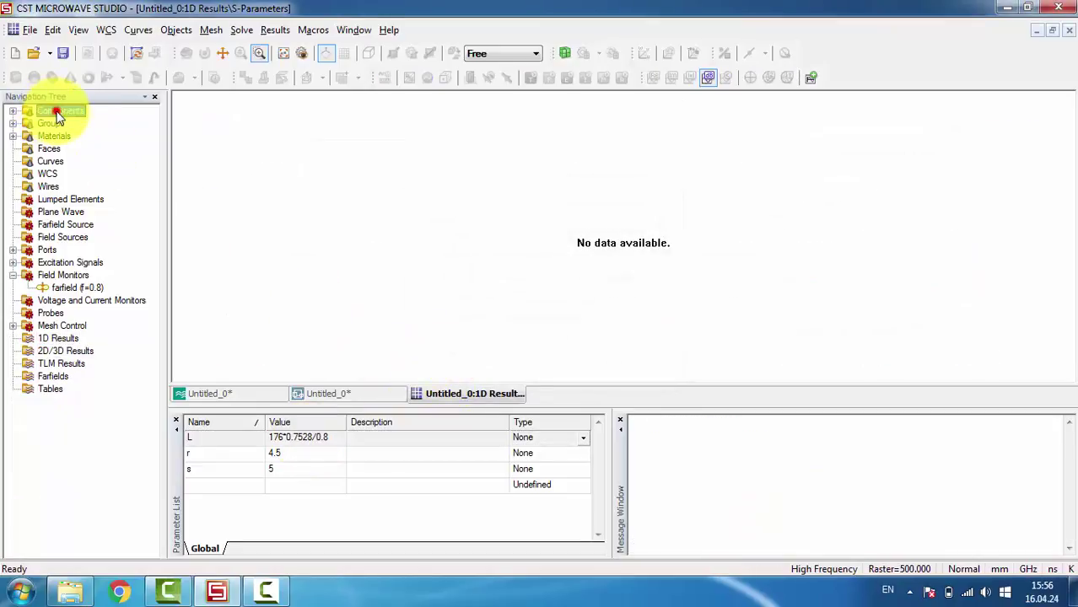
key("F7")
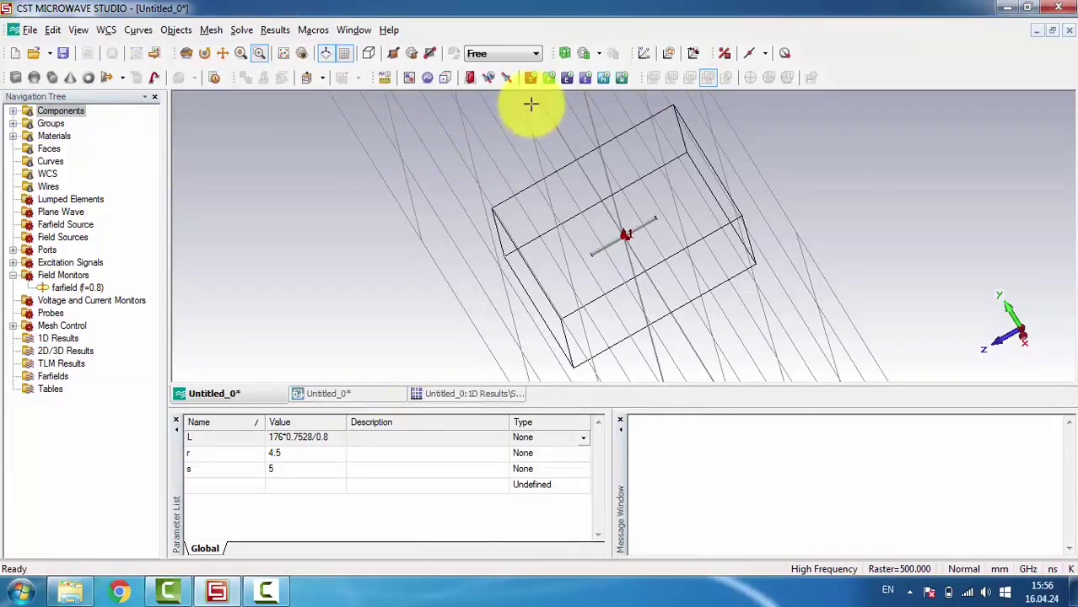
Rerun the time domain solver for the rescaled dipole and examine its S-Parameters curve around the minimum.
left_click(532, 77)
left_click(679, 157)
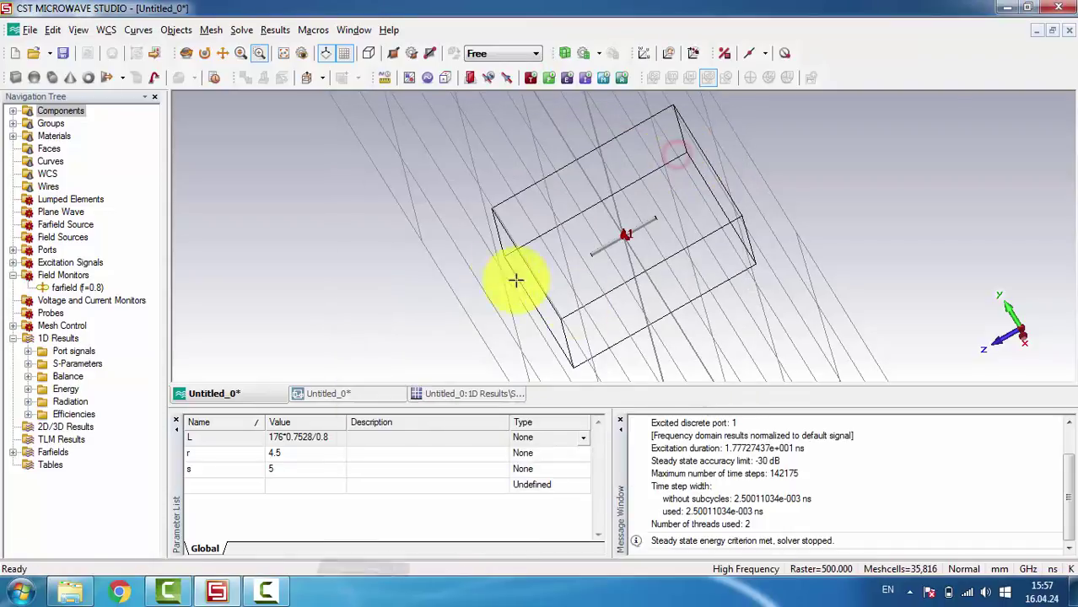
left_click(76, 363)
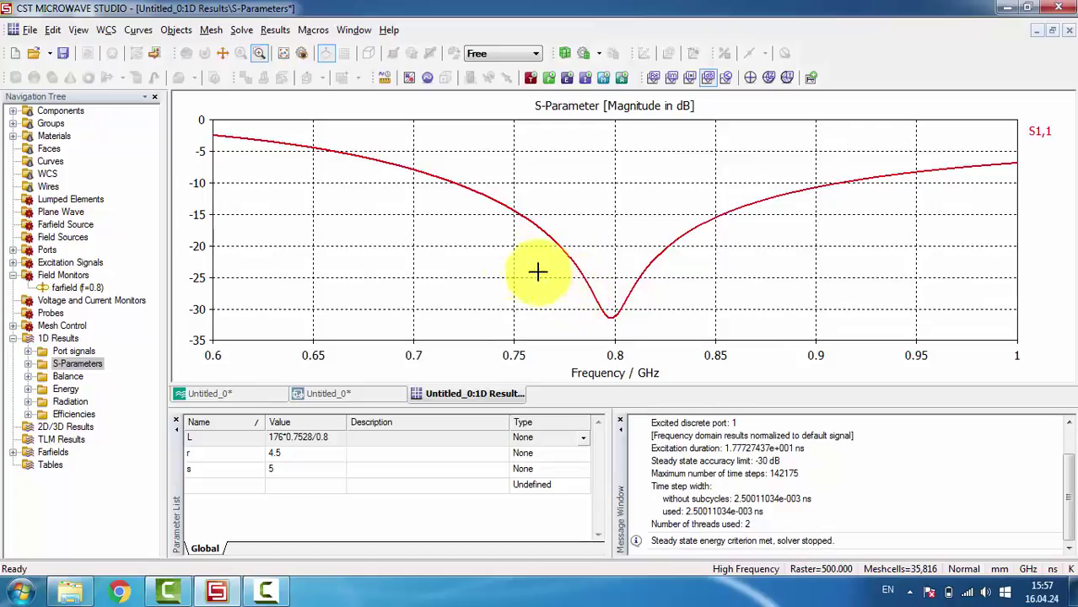
left_click_drag(173, 263, 734, 318)
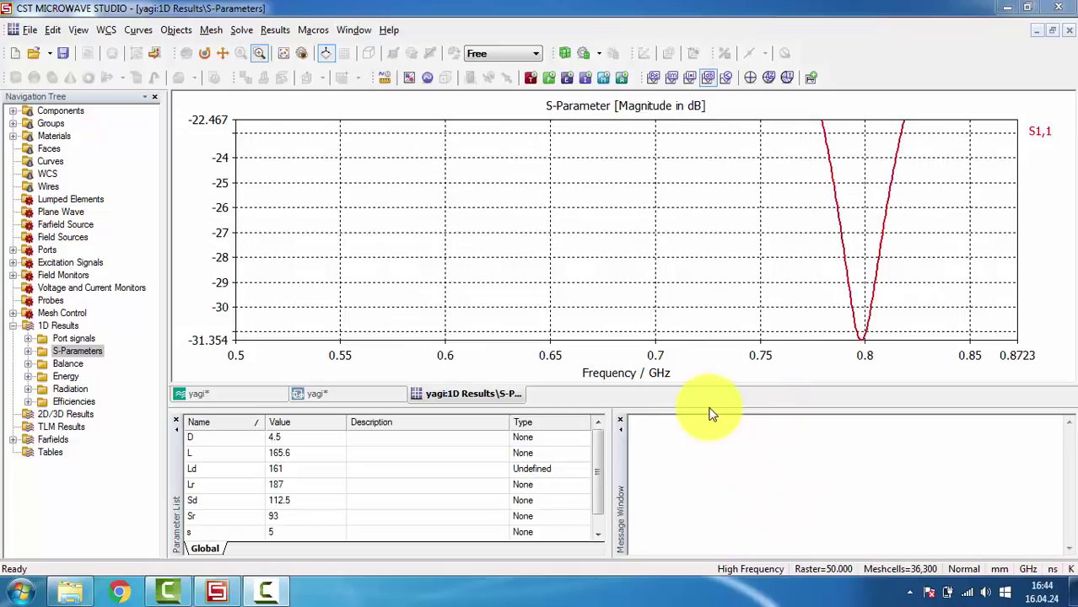
Create a new tree folder under 1D Results and copy the dipole's S-Parameters result into it.
left_click(59, 327)
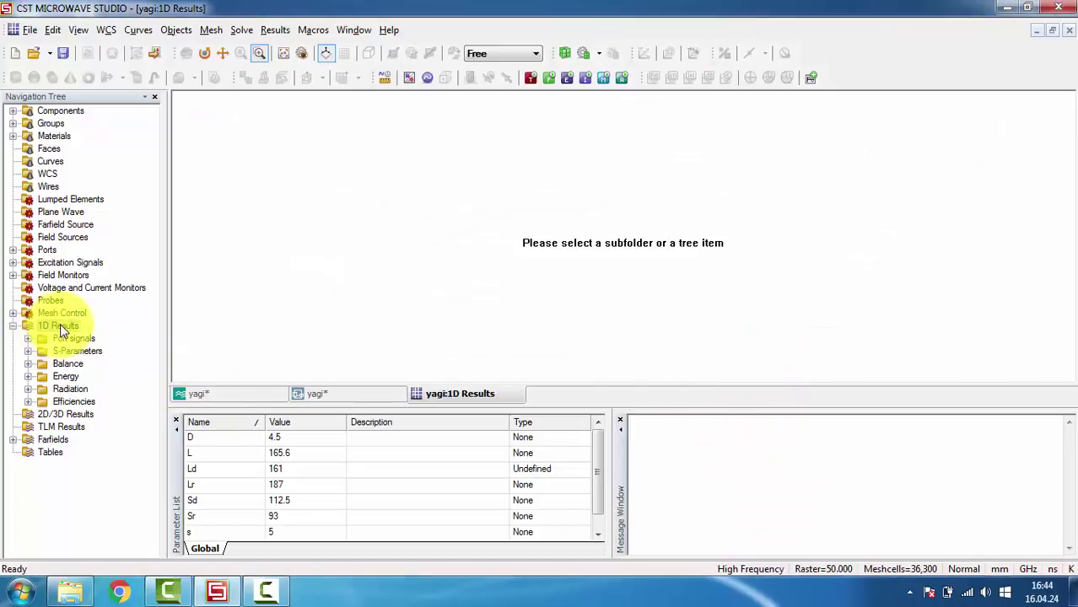
right_click(60, 329)
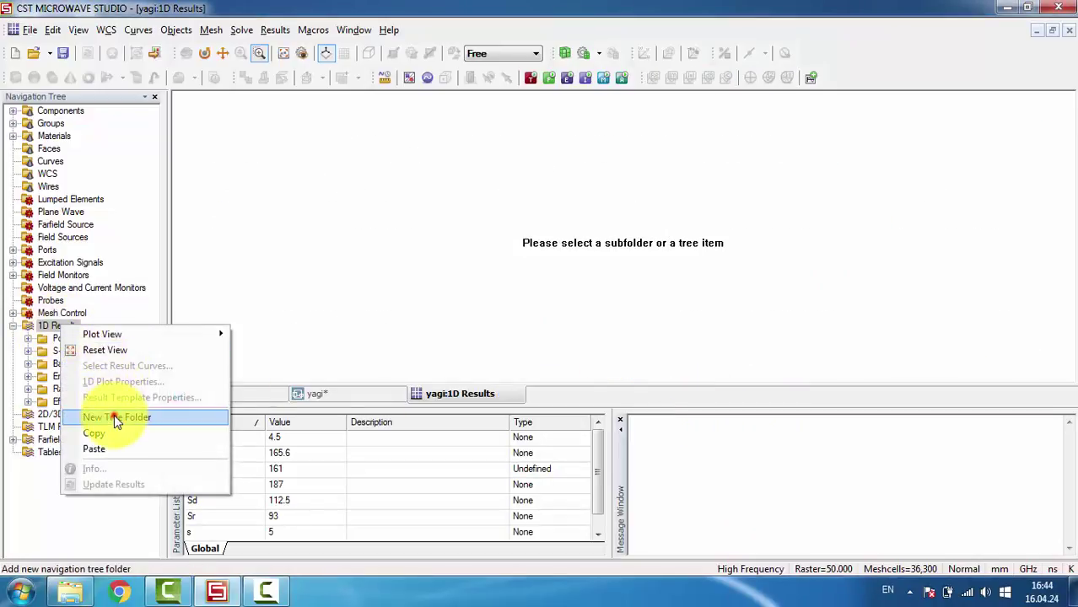
left_click(114, 414)
left_click(77, 351)
key("ctrl+c")
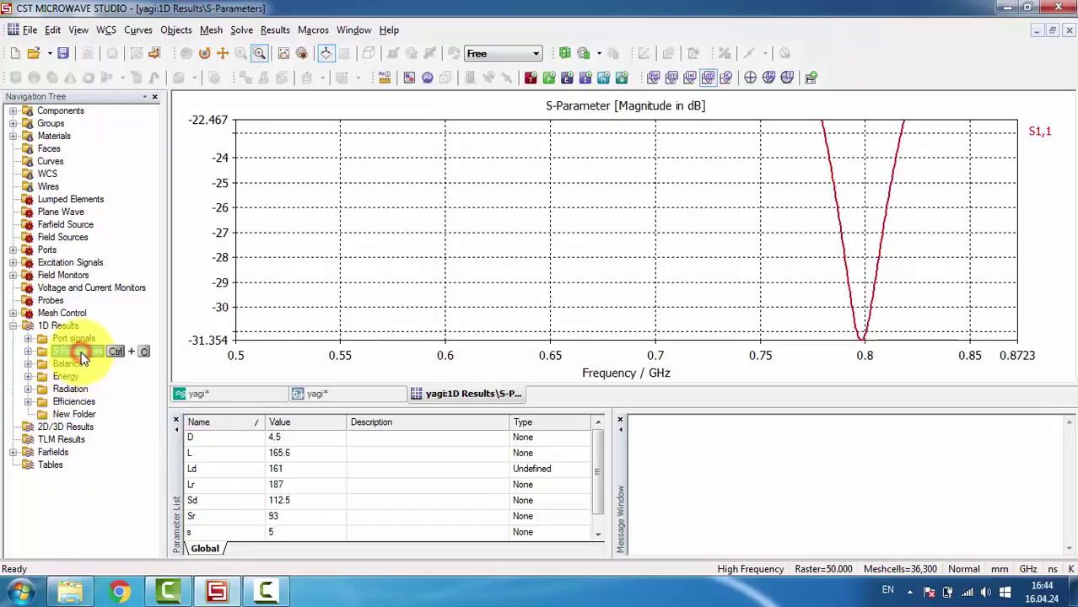
left_click(75, 414)
key("ctrl+v")
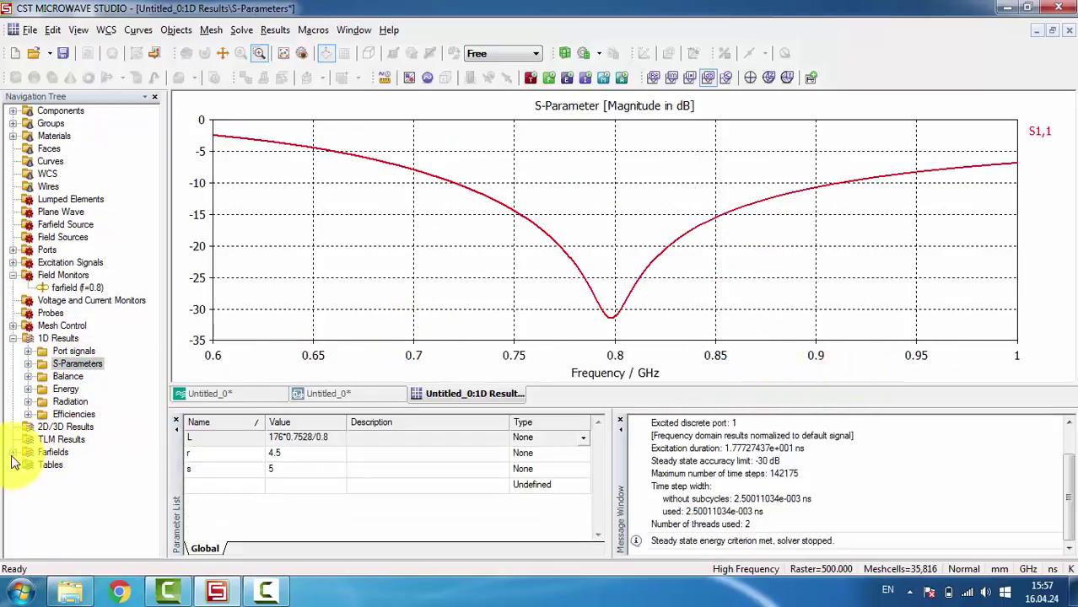
Show the farfield (f=0.8) directivity pattern of the dipole and inspect it from different angles.
left_click(13, 453)
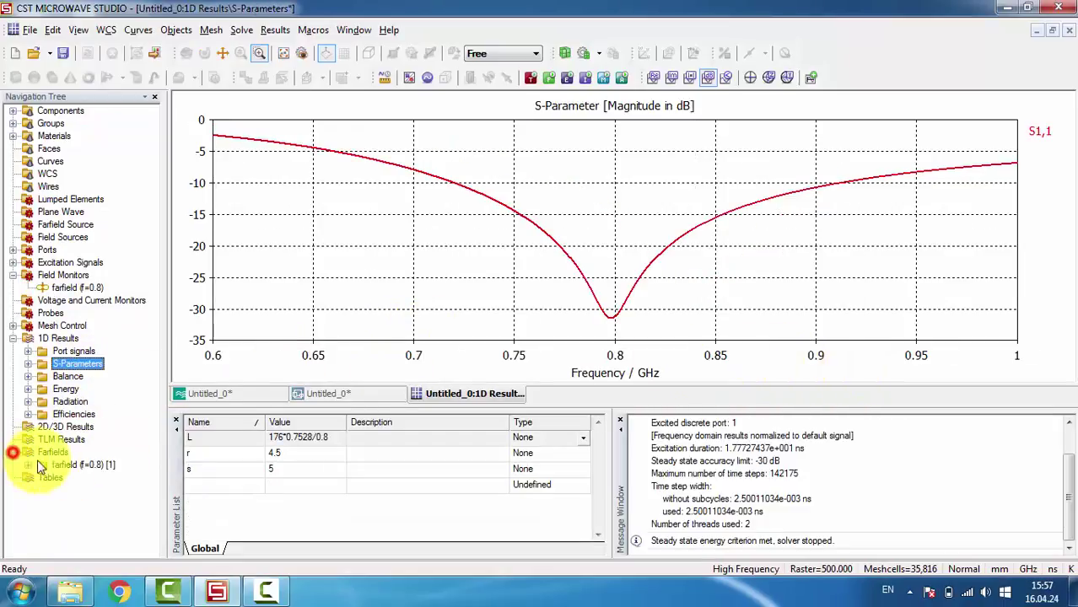
left_click(76, 464)
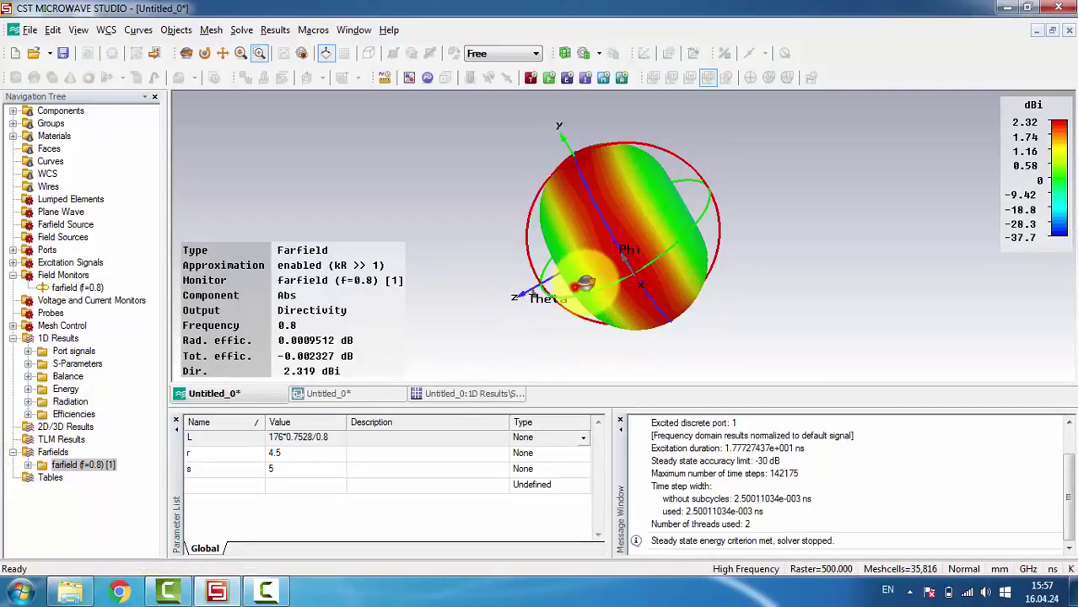
left_click_drag(583, 283, 844, 149)
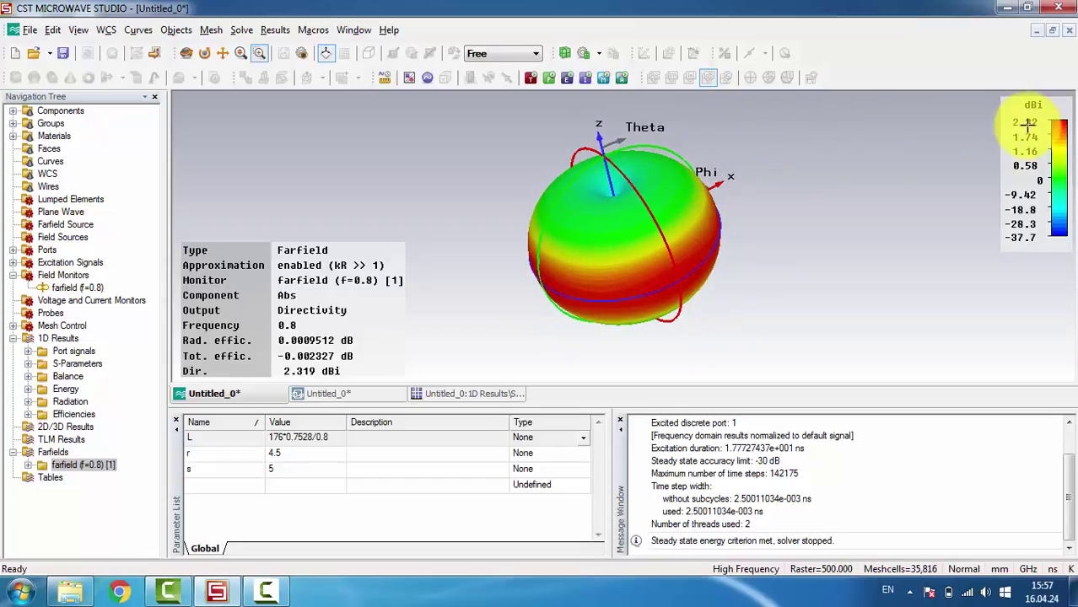
Define a Z-oriented PEC cylinder with outer radius r, Ycenter -Sra, Zmin -Lr/2 and Zmax Lr/2 as the reflector.
left_click(74, 112)
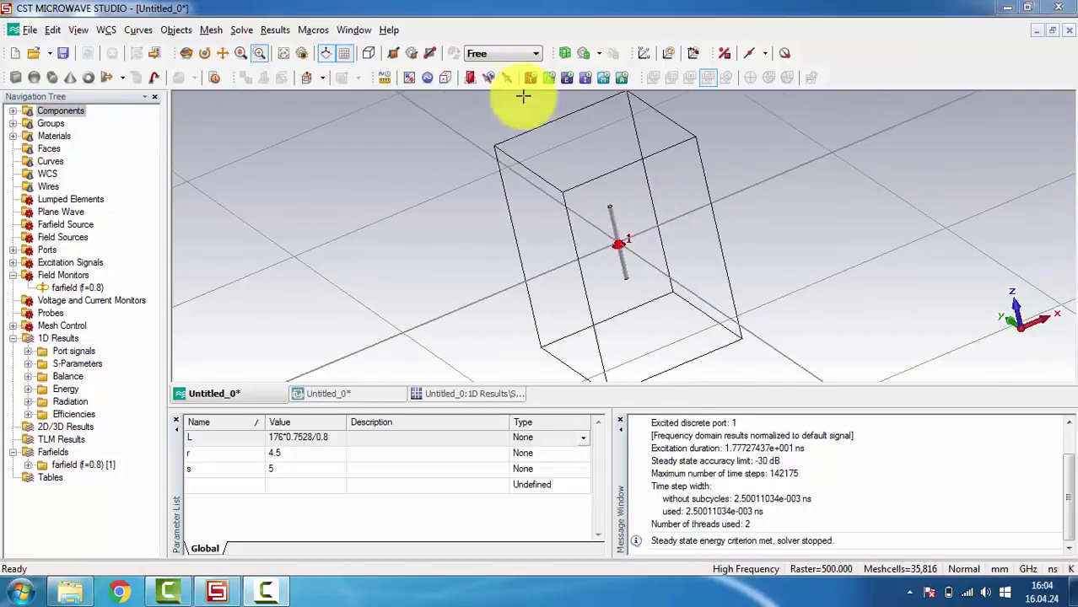
left_click(514, 53)
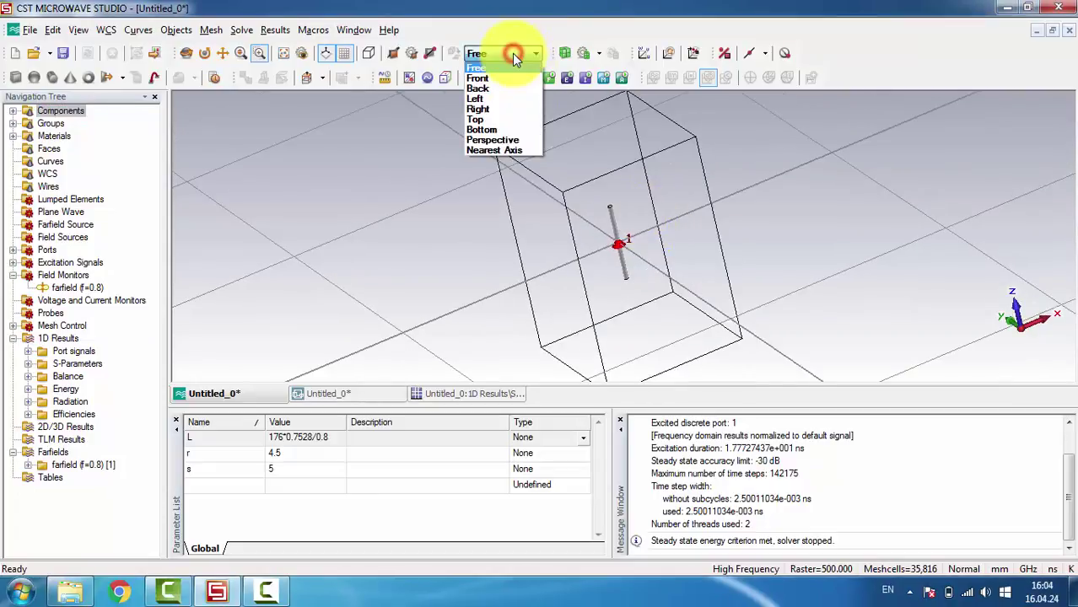
left_click(500, 99)
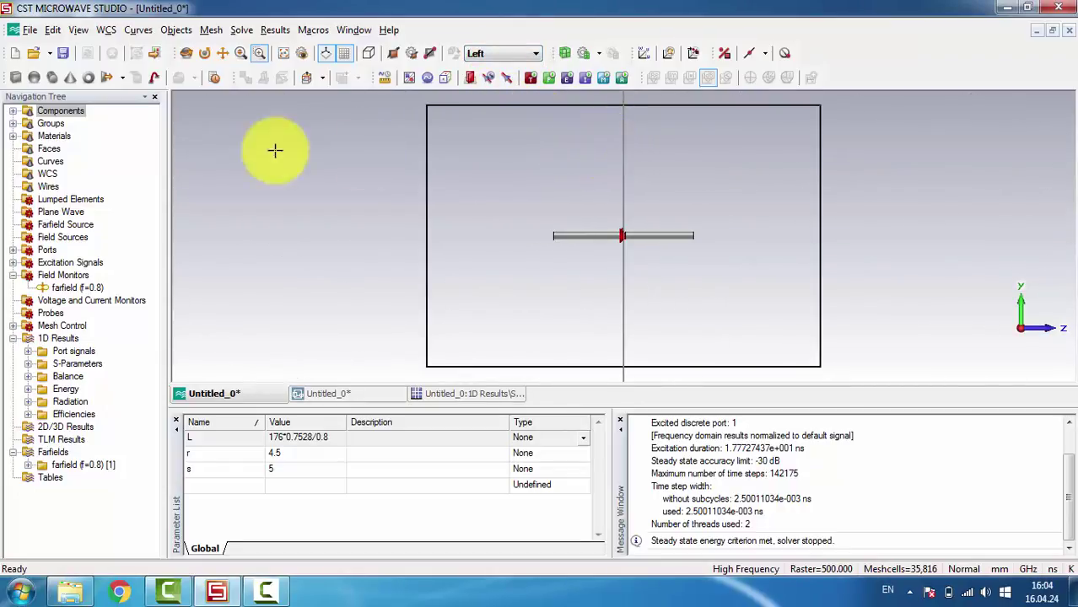
left_click(51, 76)
key("BackSpace")
type("r")
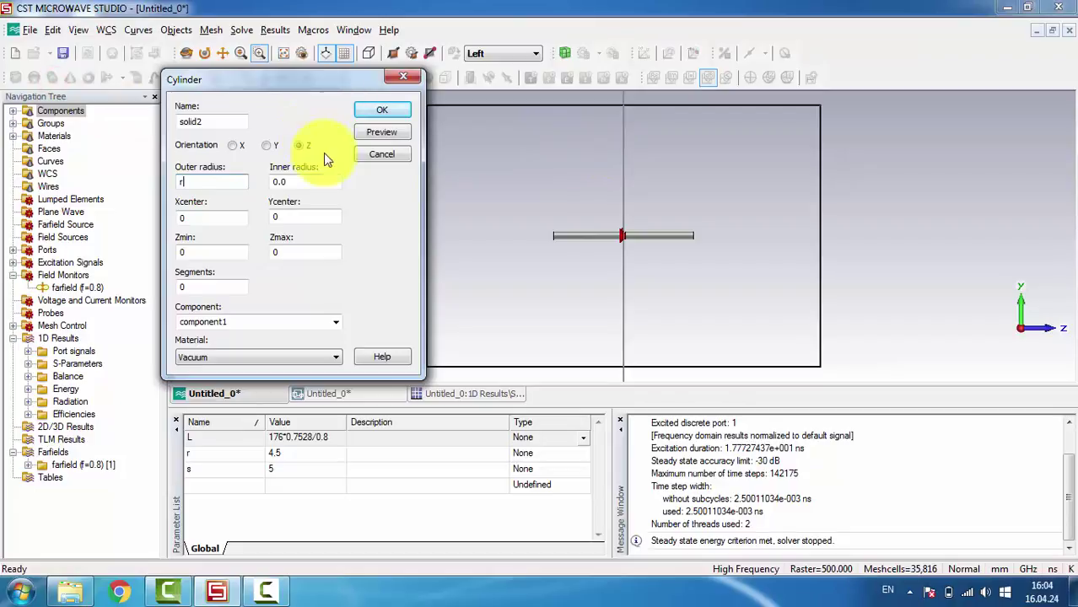
left_click(306, 219)
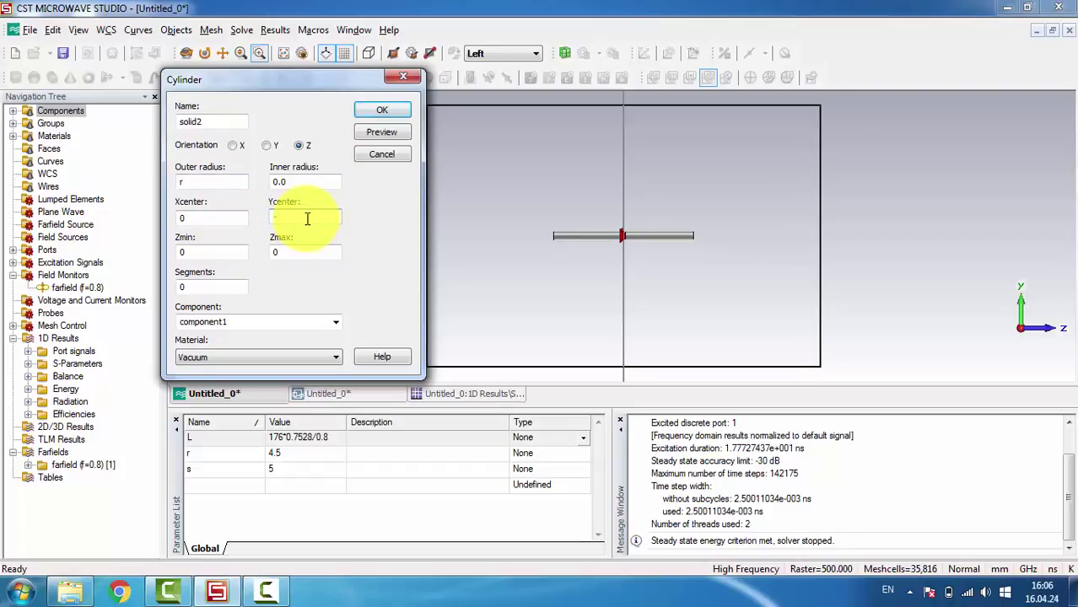
left_click(238, 248)
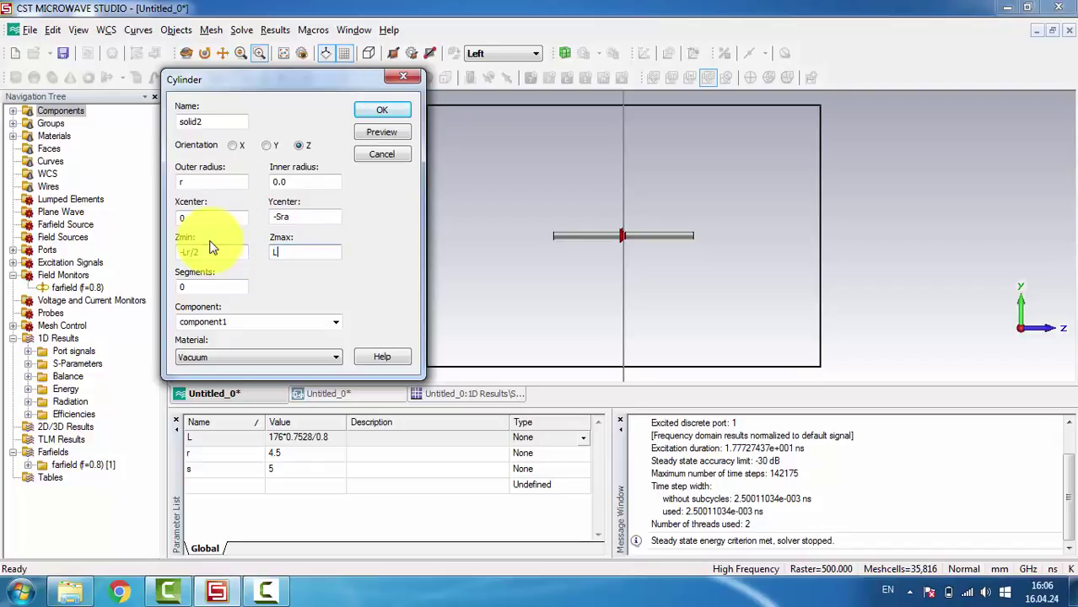
type("Lr/2")
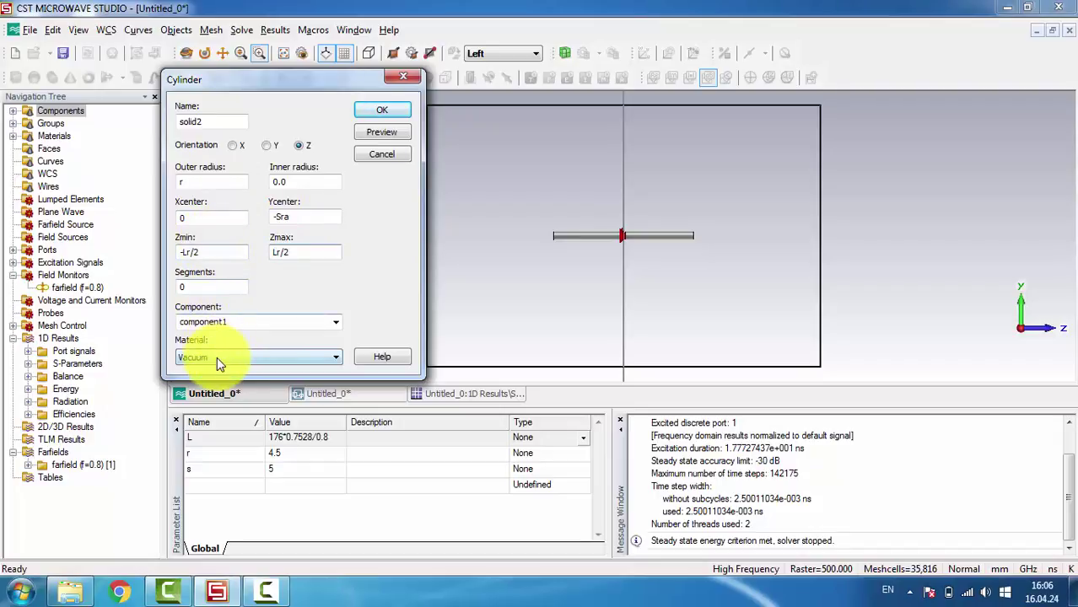
left_click(217, 357)
left_click(204, 390)
Create the reflector cylinder, defining the missing parameters Sra as 93 and Lr as 187.
left_click(379, 112)
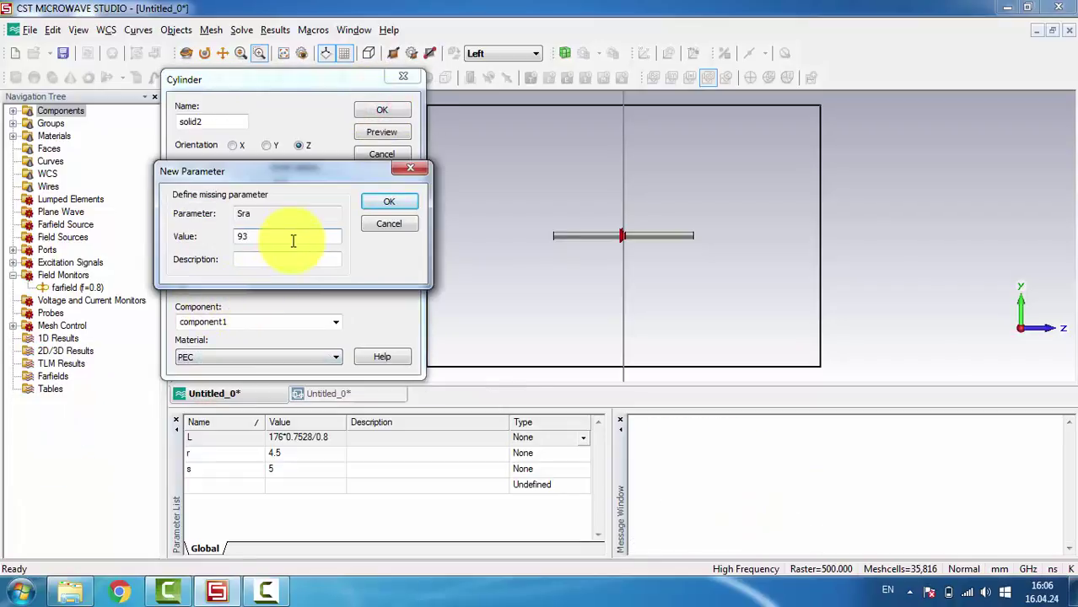
key("Return")
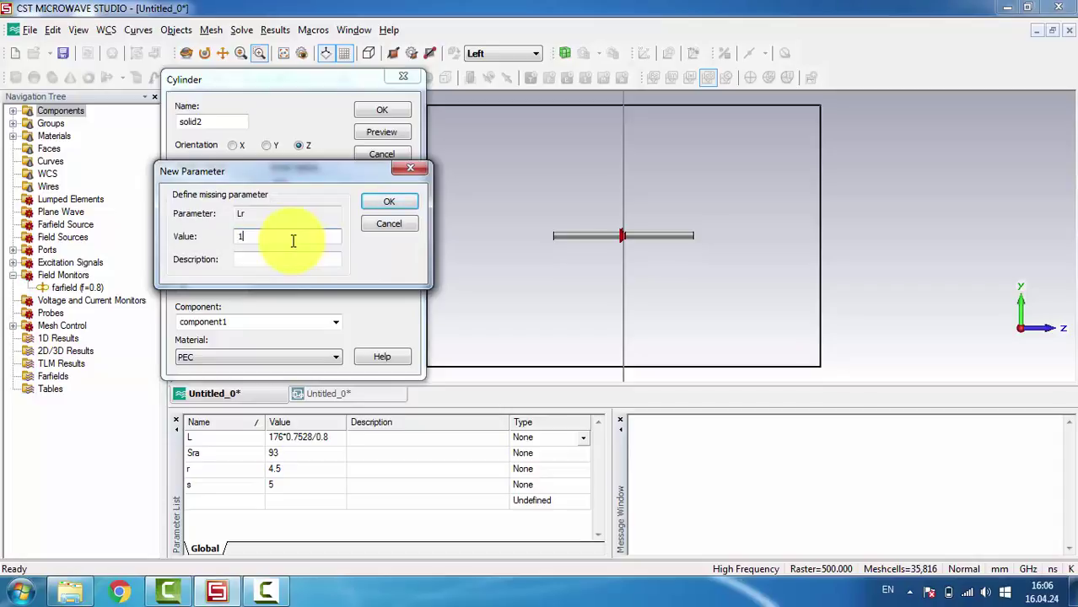
key("Return")
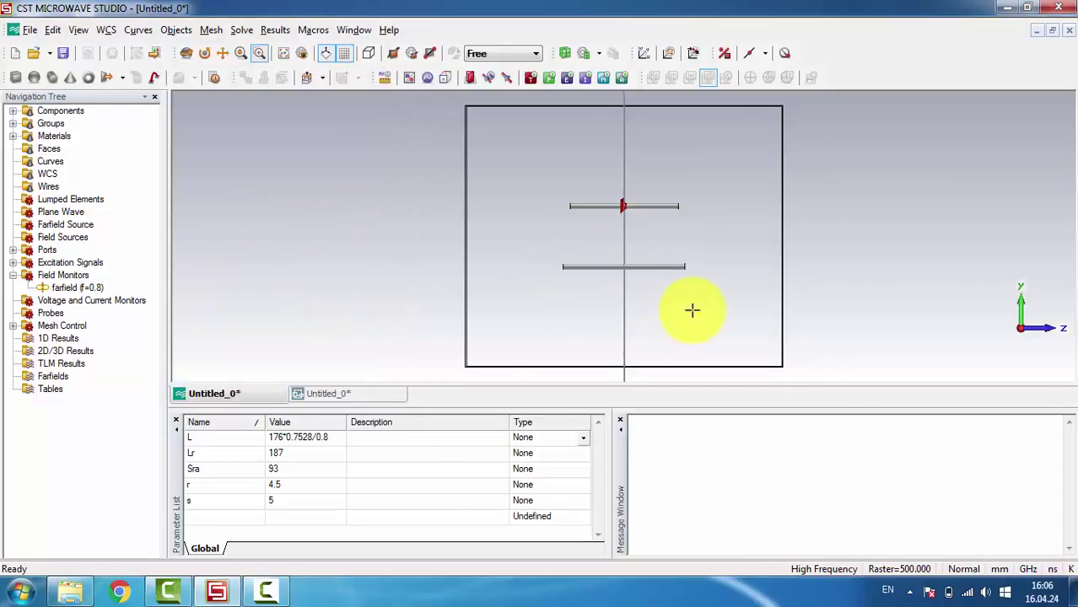
Run the time domain solver for the dipole with its reflector.
scroll(652, 244, "up", 3)
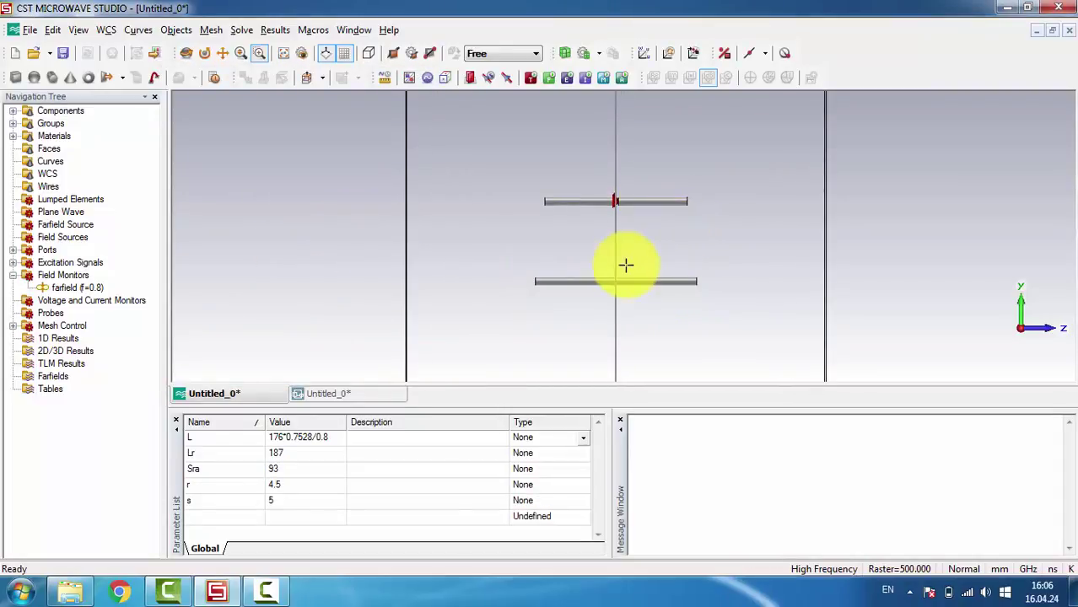
left_click(532, 77)
left_click(680, 156)
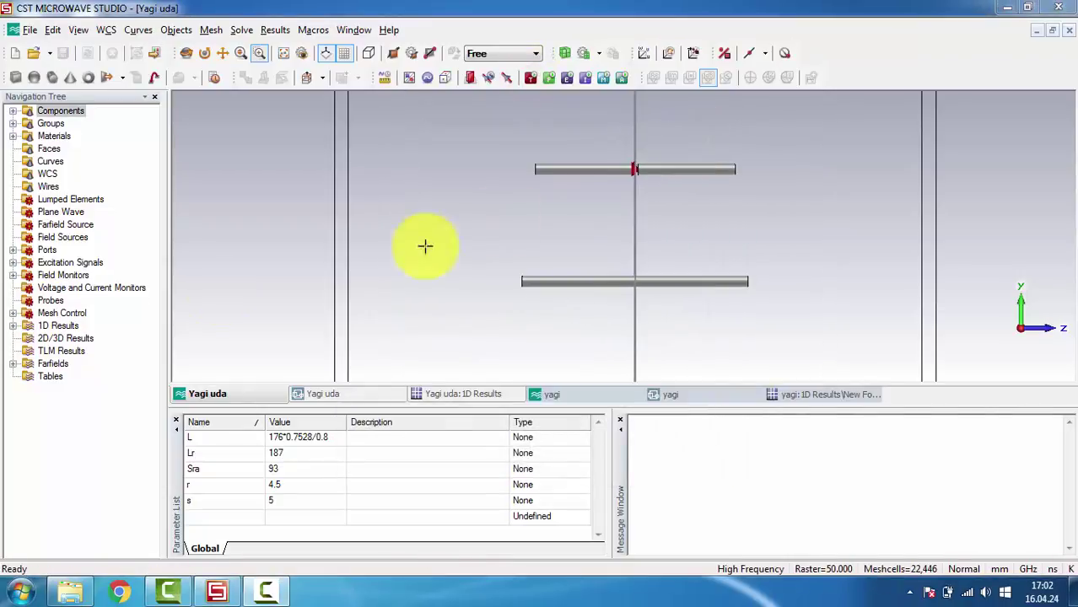
Copy the new S-Parameters result into New Folder and compare it there with the stored dipole curve.
left_click(12, 325)
left_click(70, 353)
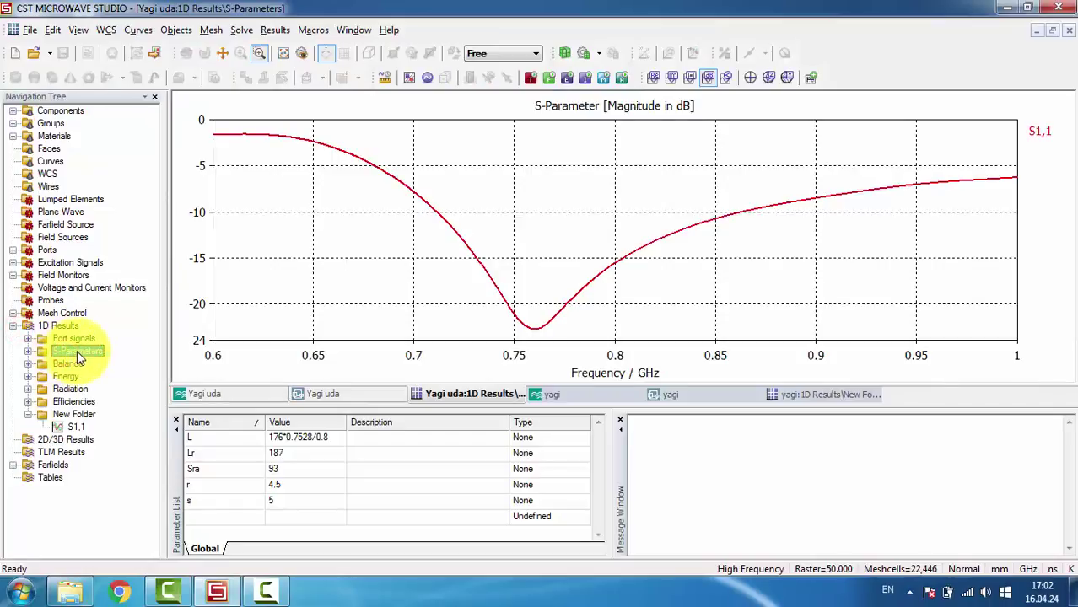
left_click(72, 414)
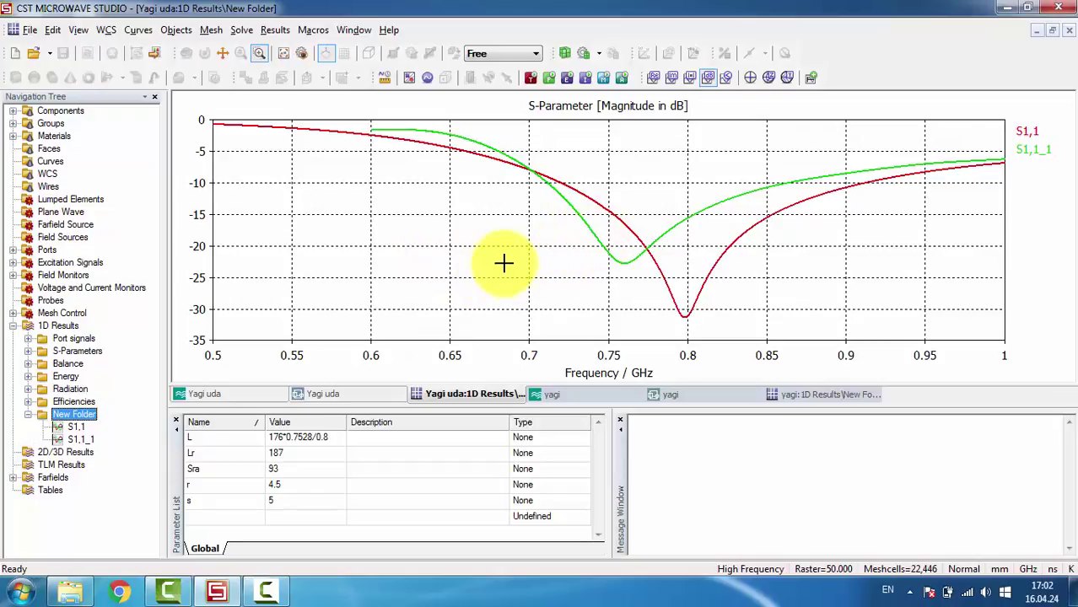
Display the farfield (f=0.8) pattern of the dipole with reflector and examine its directivity from several angles.
left_click(14, 477)
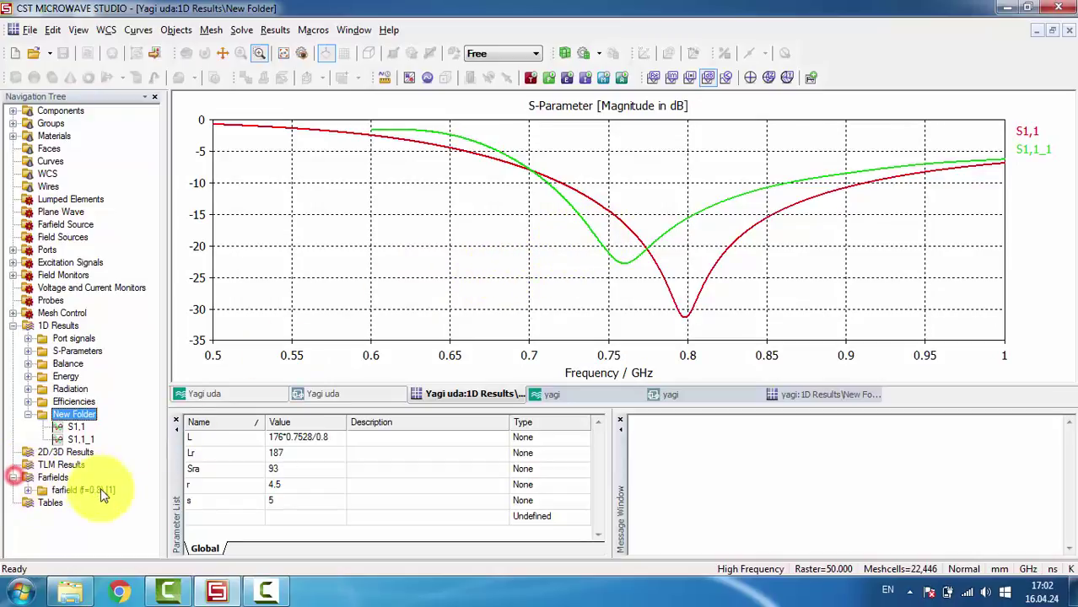
left_click(101, 490)
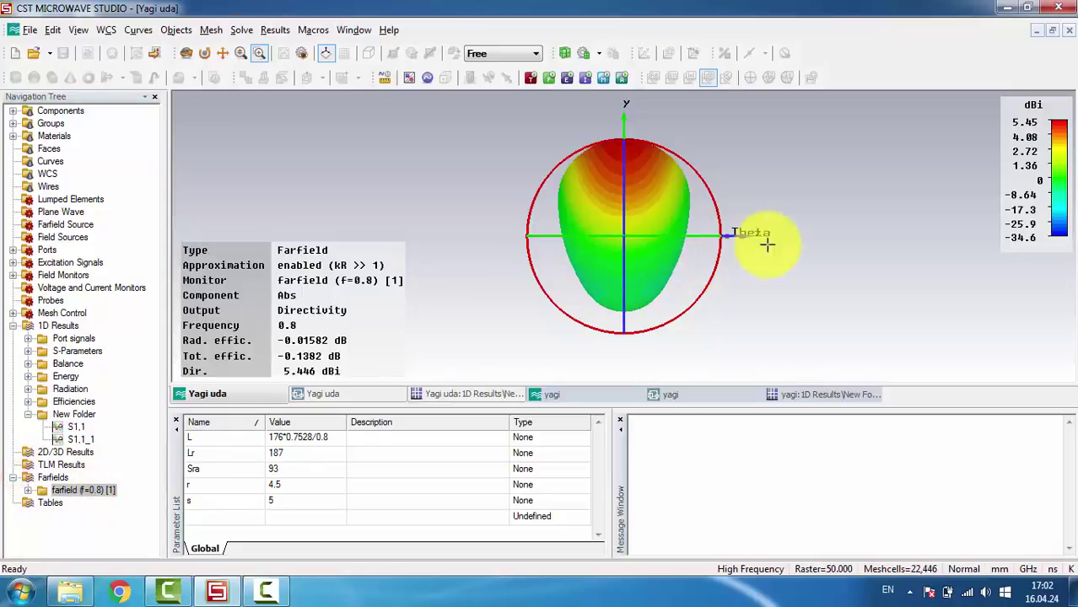
left_click_drag(830, 244, 848, 221)
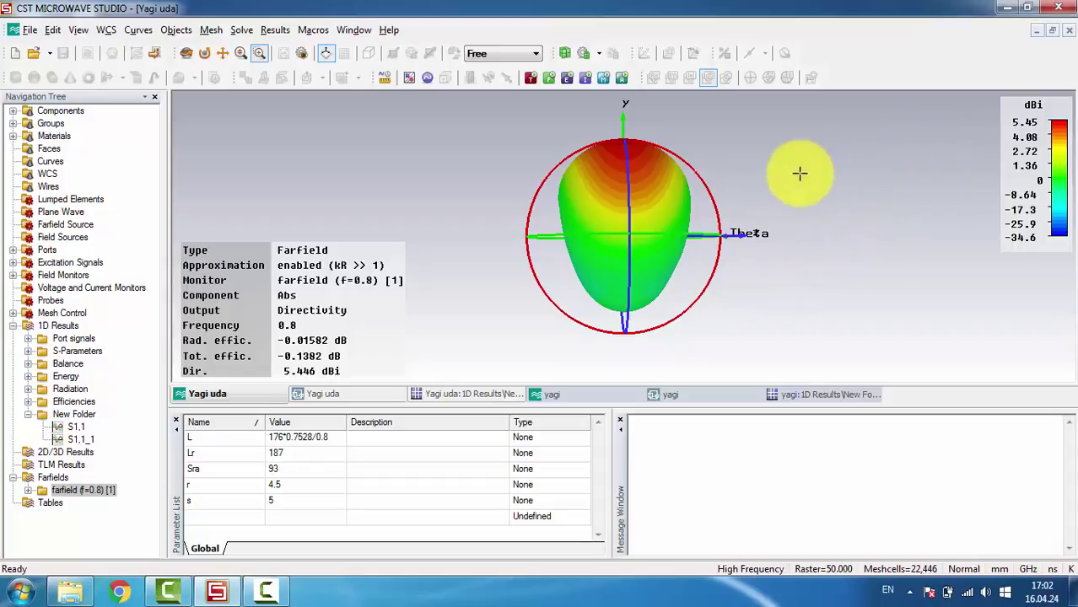
left_click_drag(685, 224, 734, 238)
Start a Z-oriented PEC cylinder for the director with outer radius r, Xcenter 0 and Ycenter Sda.
left_click(59, 111)
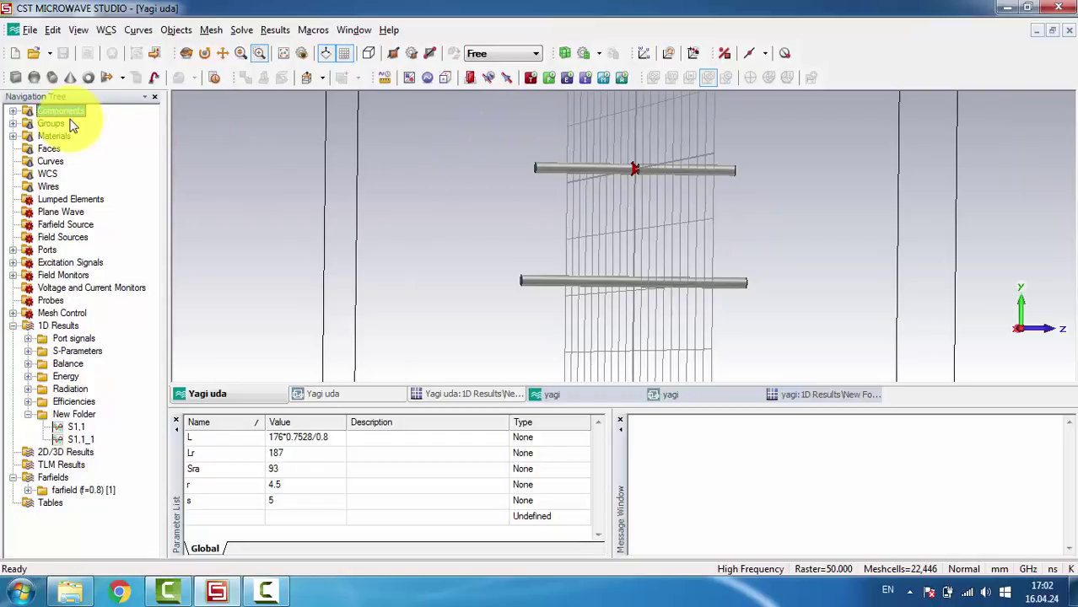
left_click(49, 77)
left_click(874, 127)
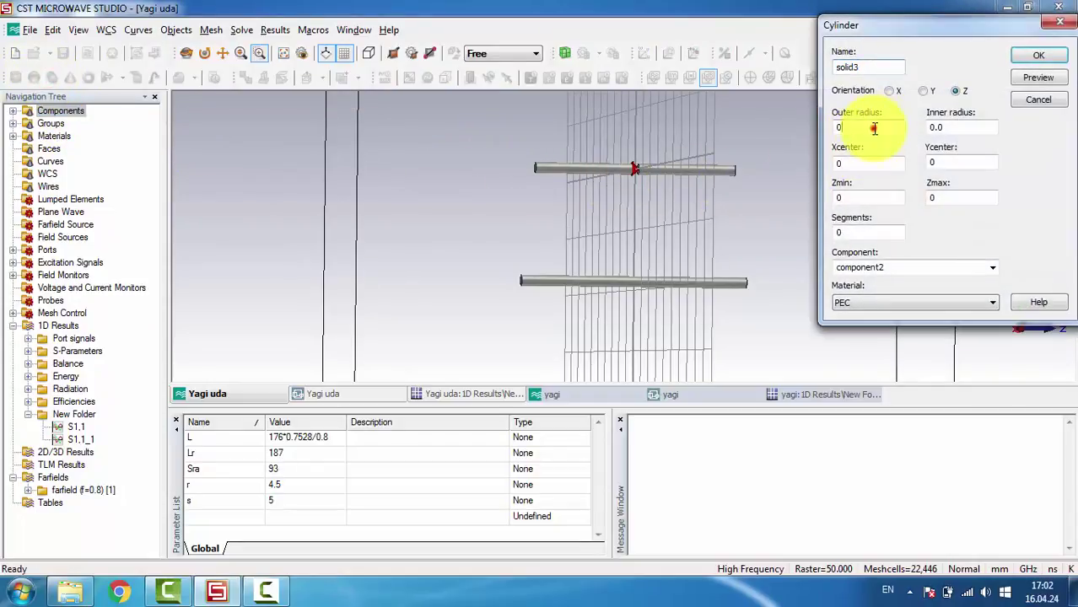
type("r")
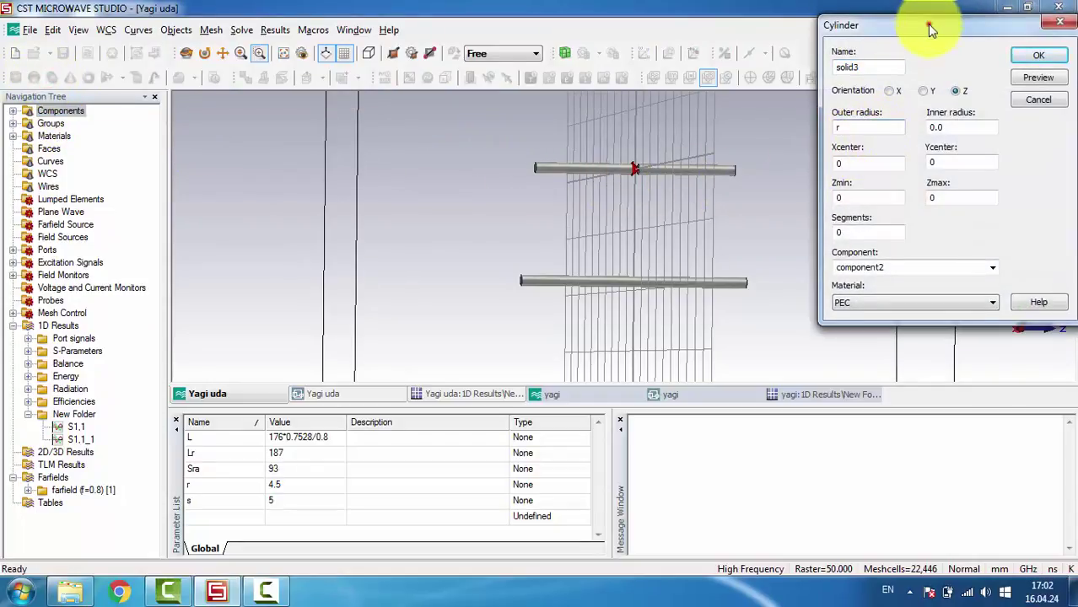
left_click_drag(934, 24, 312, 76)
left_click(281, 215)
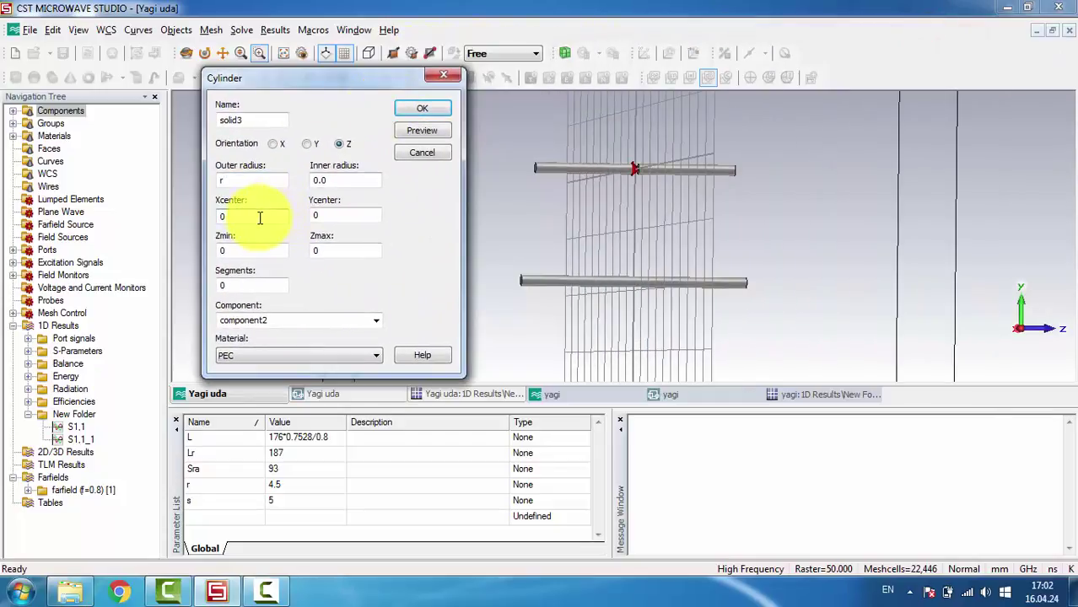
left_click(322, 215)
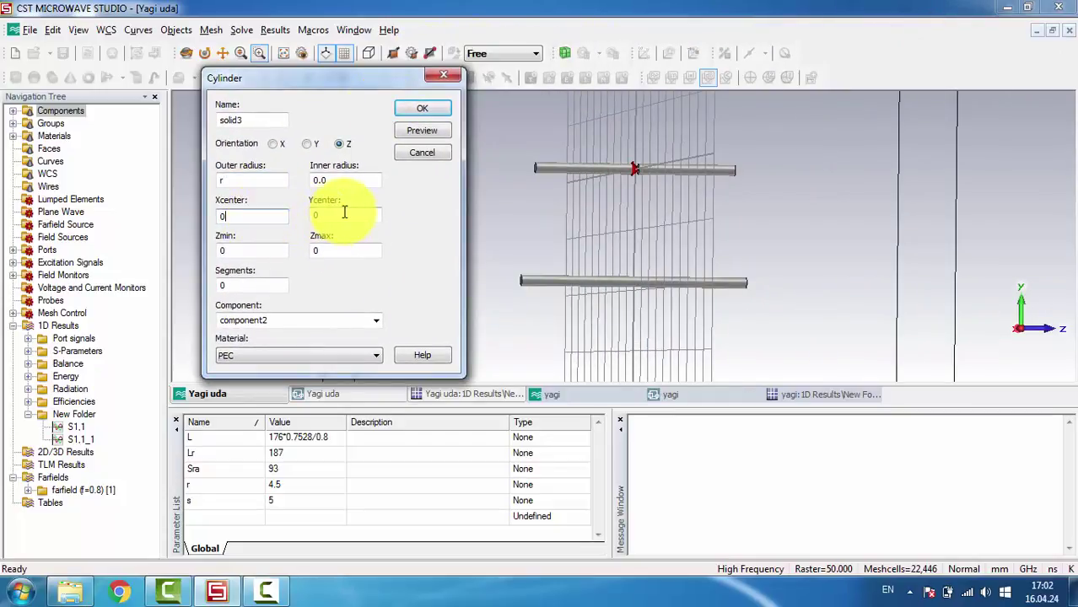
left_click(343, 213)
type("Sda")
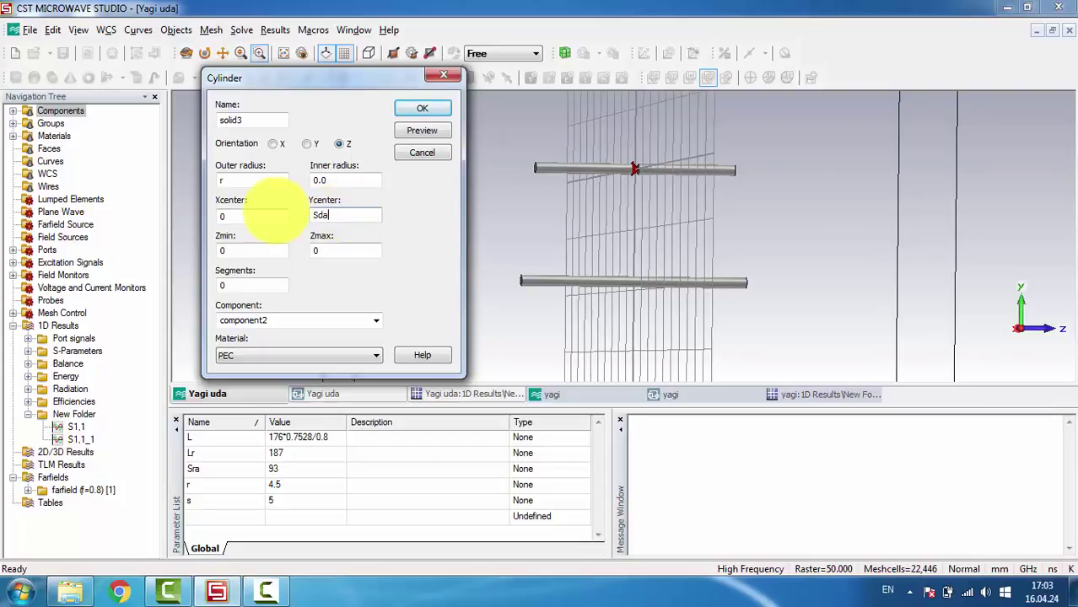
Define the director cylinder's Z extent with the length parameter Ld, using a negative Zmin.
left_click(278, 250)
key("BackSpace")
type("L")
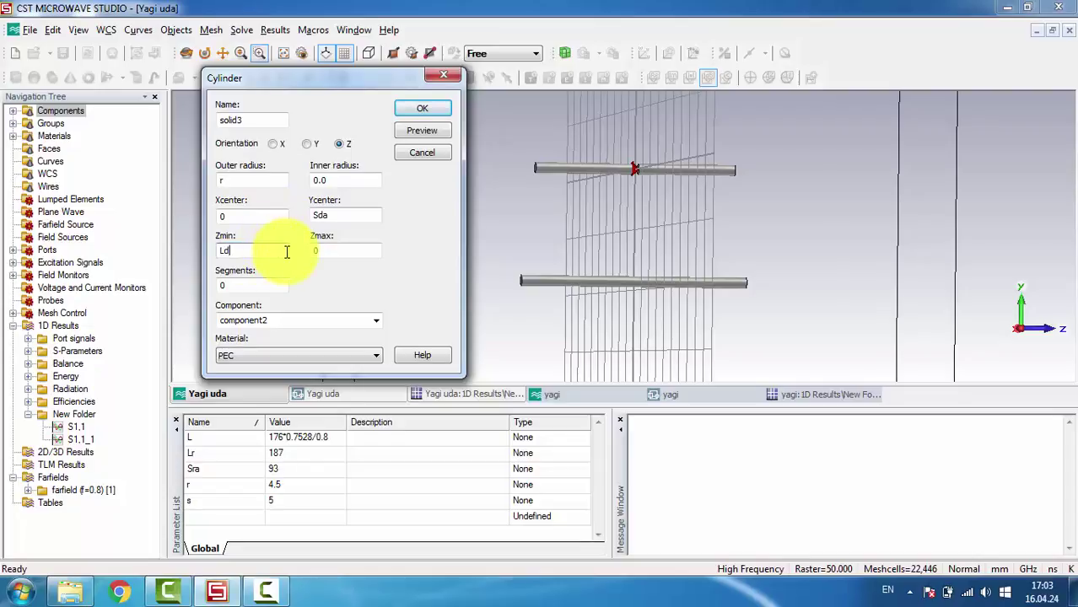
key("Home")
type("-")
Create the director cylinder, deleting the current results and defining the missing parameters Sda as 112 and Ld as 161.
left_click(435, 106)
left_click(254, 303)
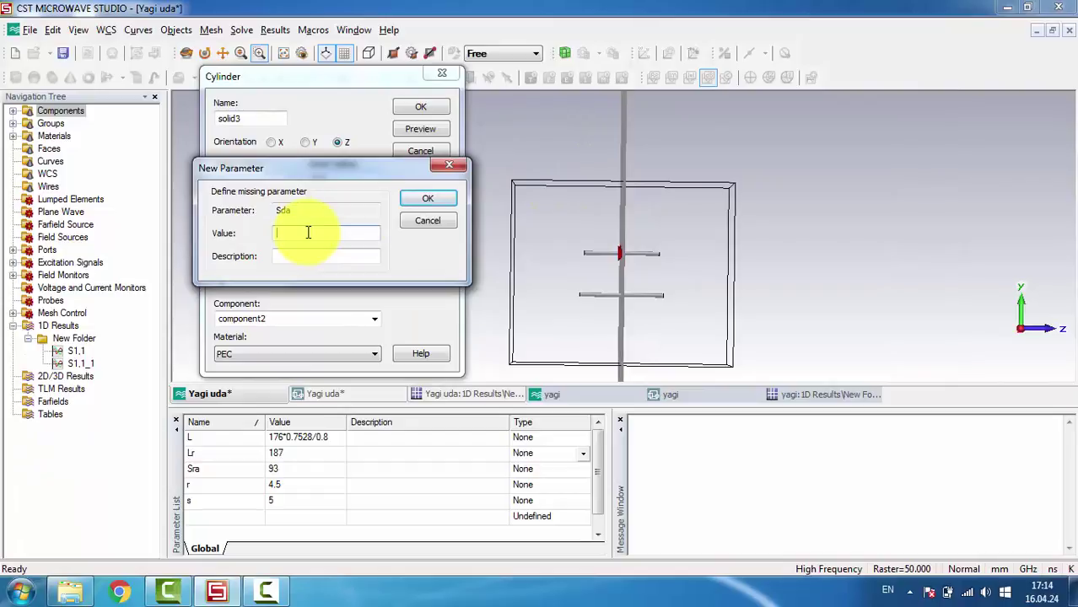
type("112")
key("Return")
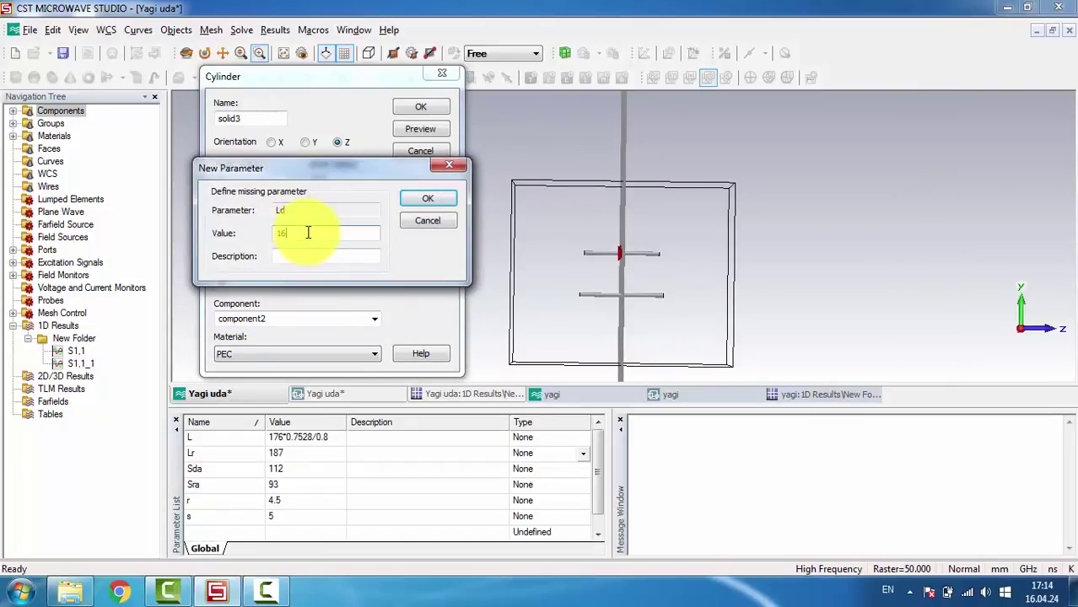
key("Return")
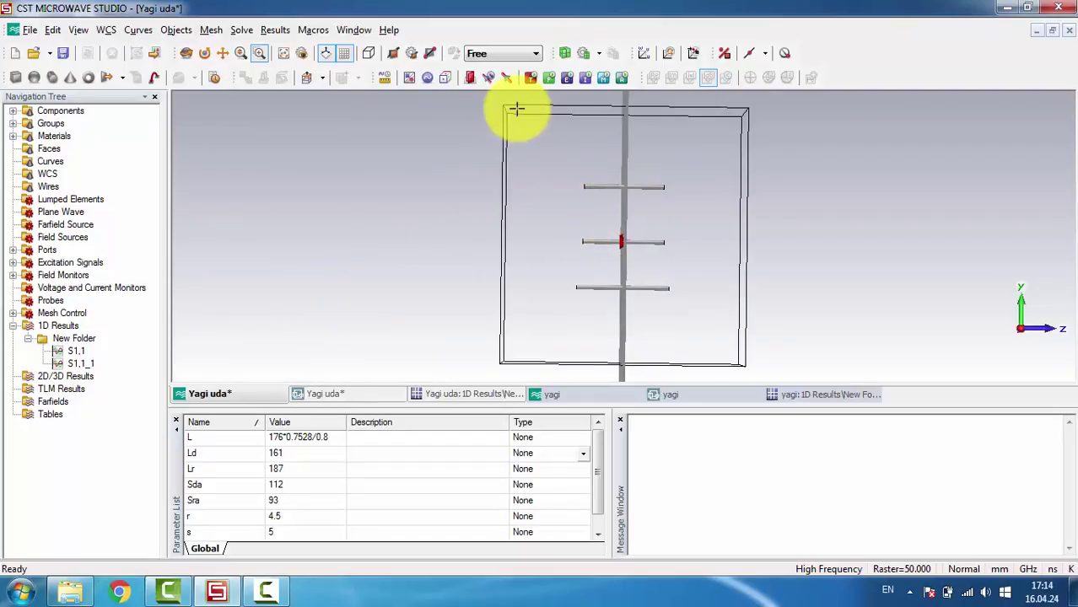
Run the time domain solver for the three-element Yagi with reflector, dipole and director.
left_click(531, 76)
left_click(670, 161)
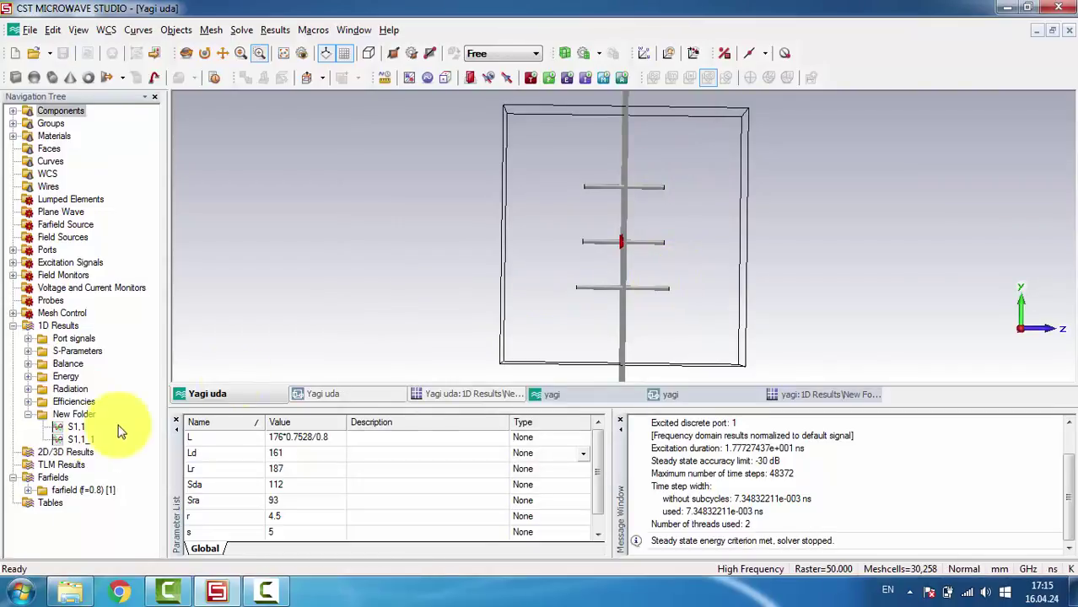
Examine the 0.8 GHz 3D farfield pattern of the three-element Yagi from several directions.
double_click(78, 490)
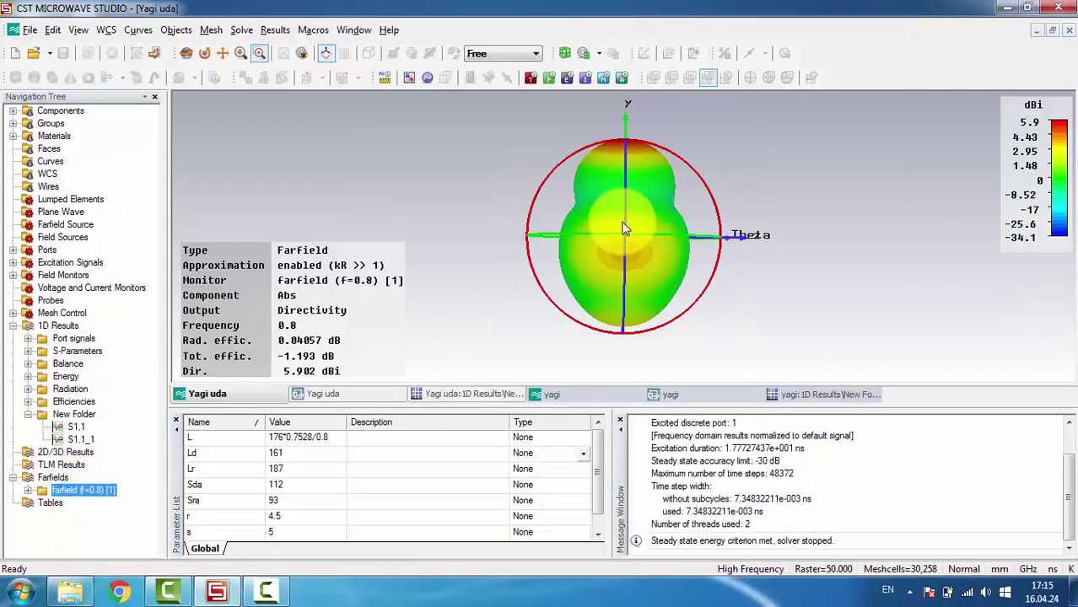
left_click_drag(623, 227, 748, 173)
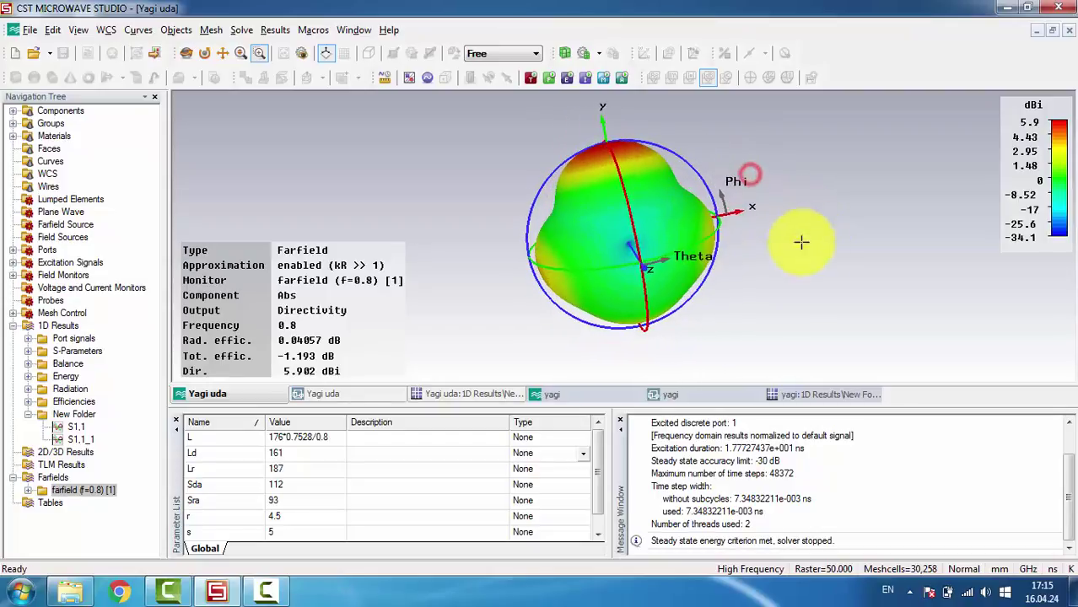
left_click_drag(801, 240, 846, 251)
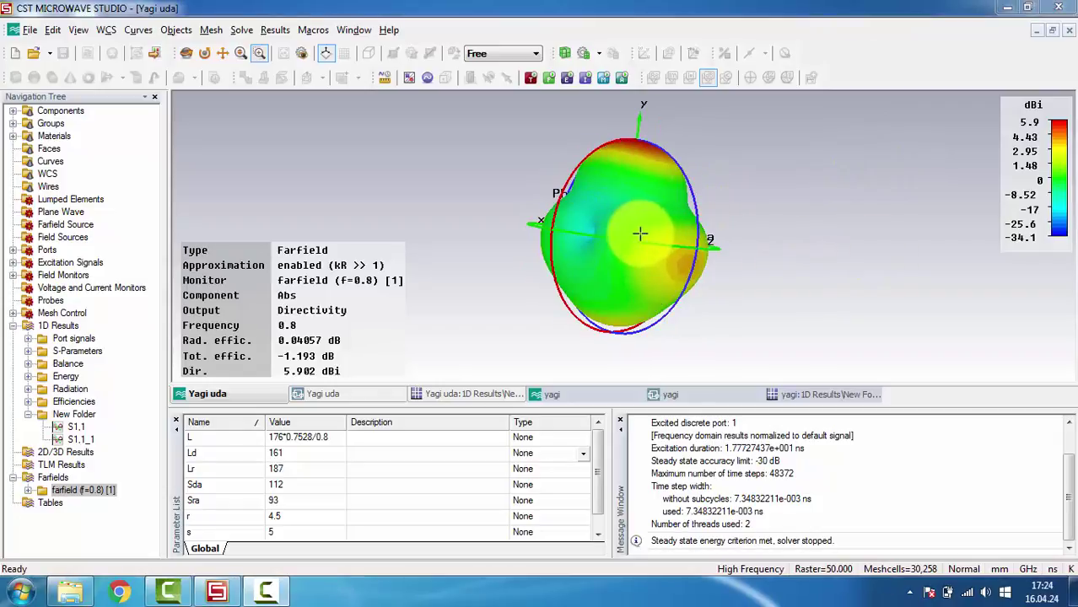
Return to the model and open the Transform settings for the director solid3 in component2.
left_click(59, 112)
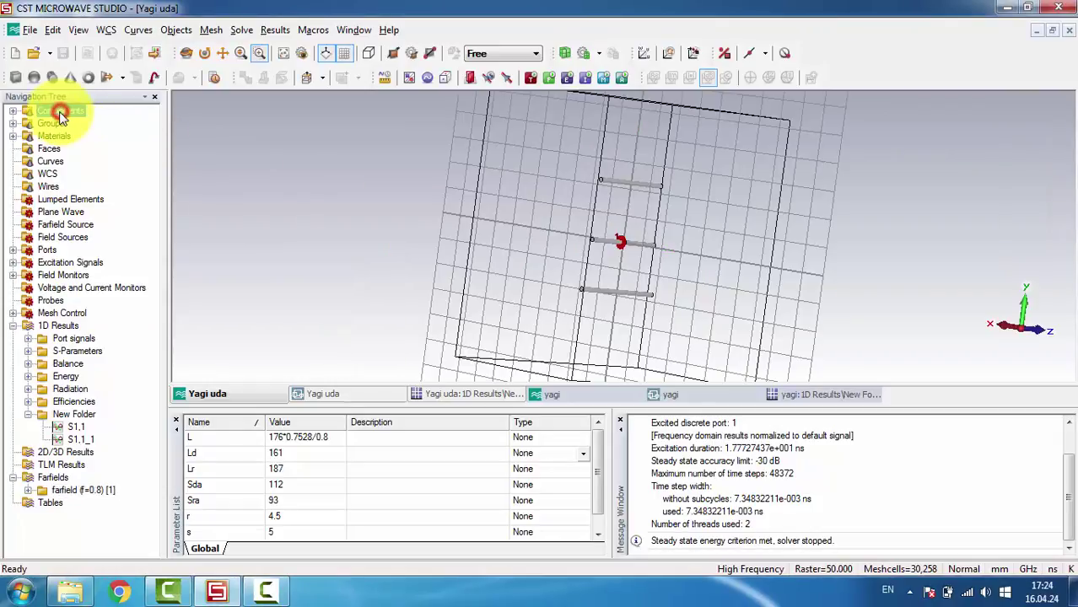
left_click(12, 110)
left_click(28, 135)
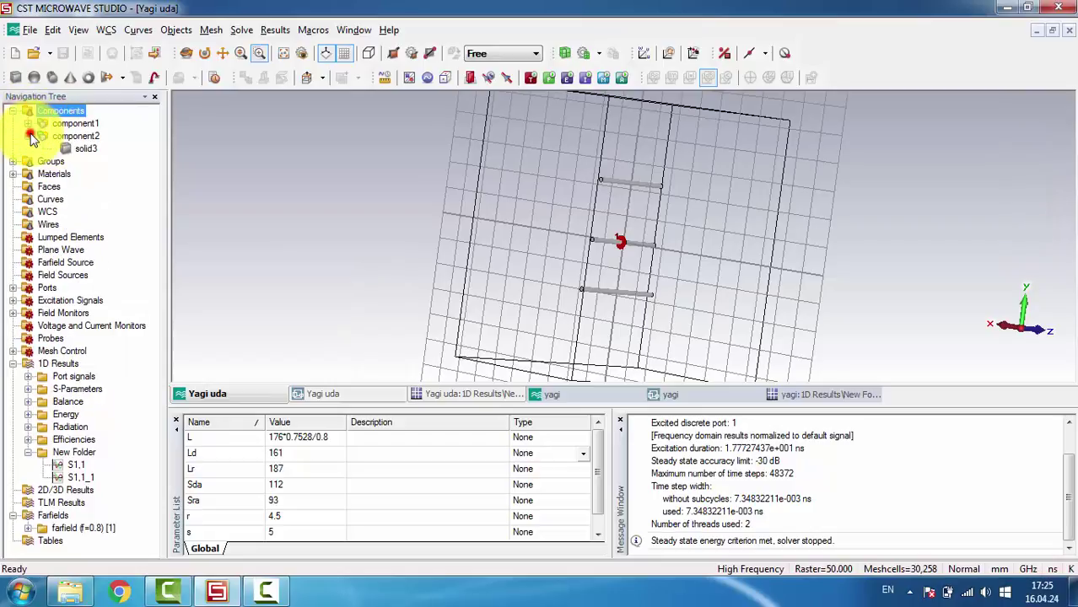
left_click(80, 149)
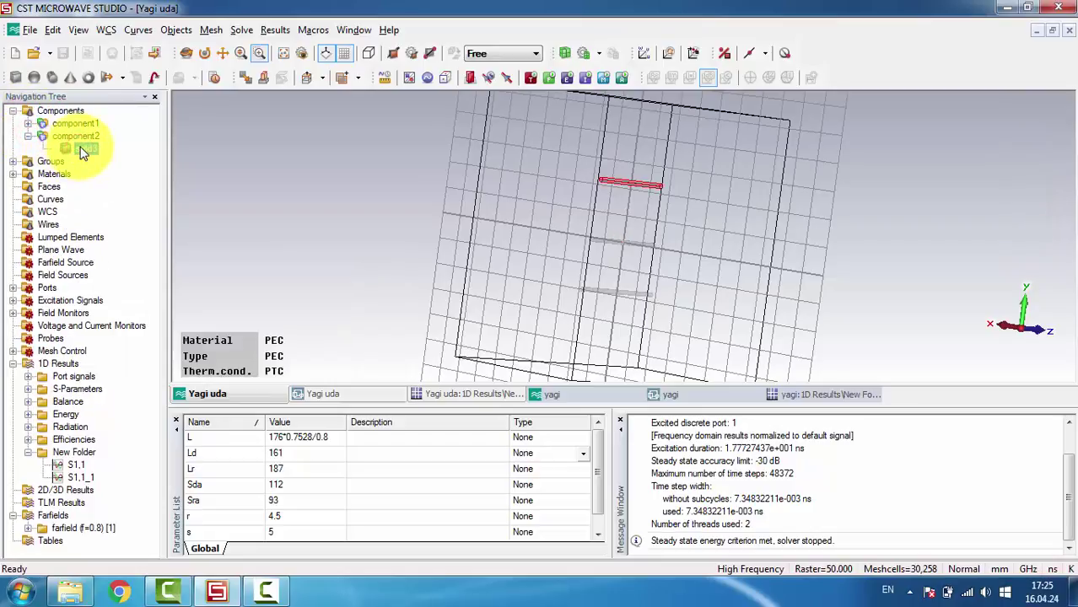
right_click(90, 148)
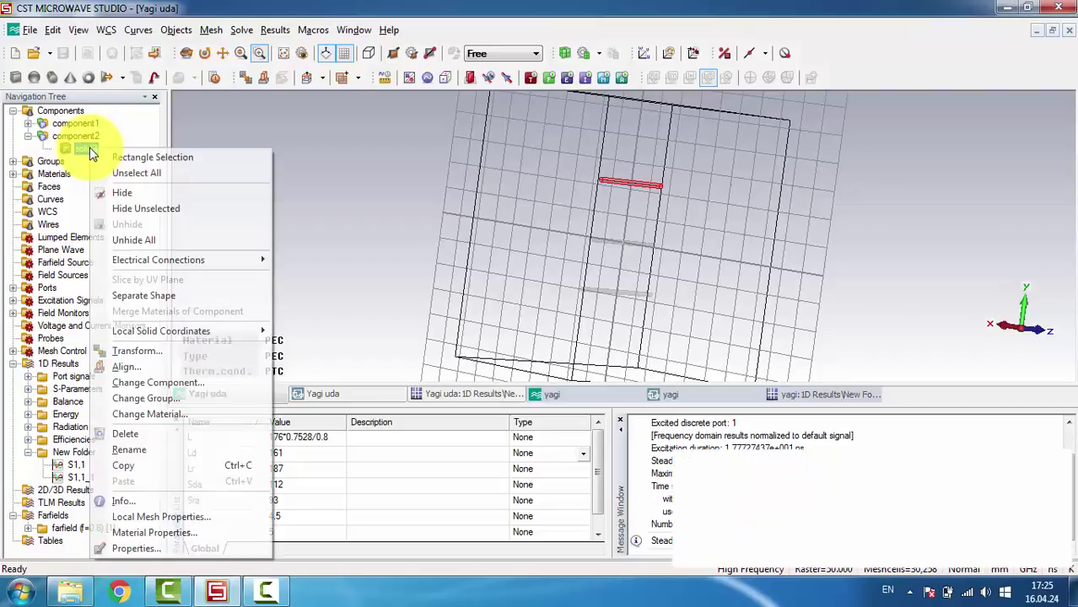
left_click(135, 351)
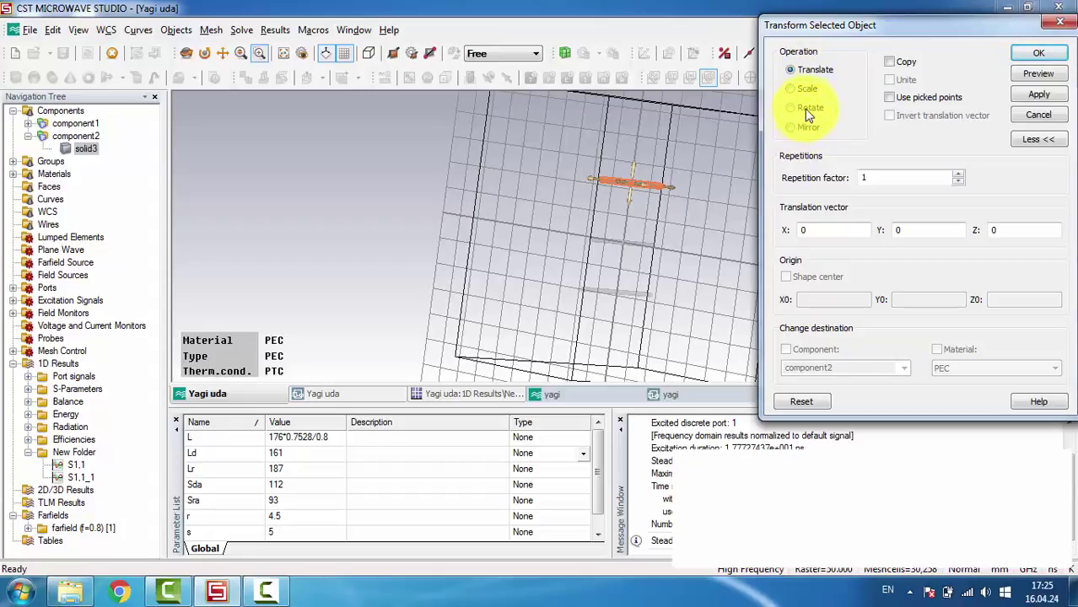
Copy the director once with a Y translation of Sda, deleting the current results.
left_click(889, 62)
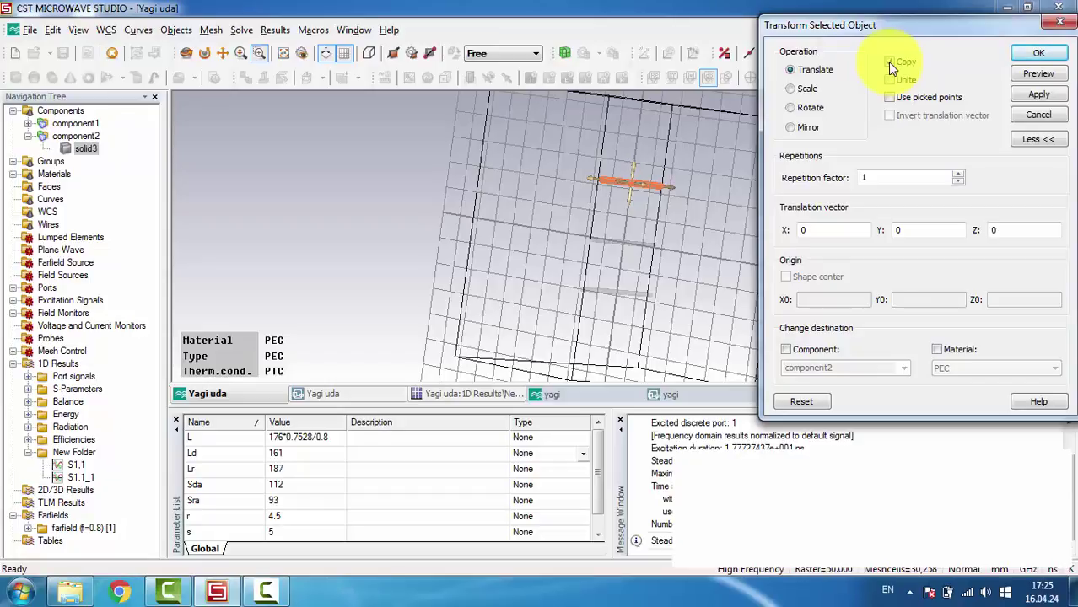
left_click_drag(819, 30, 253, 35)
left_click(316, 239)
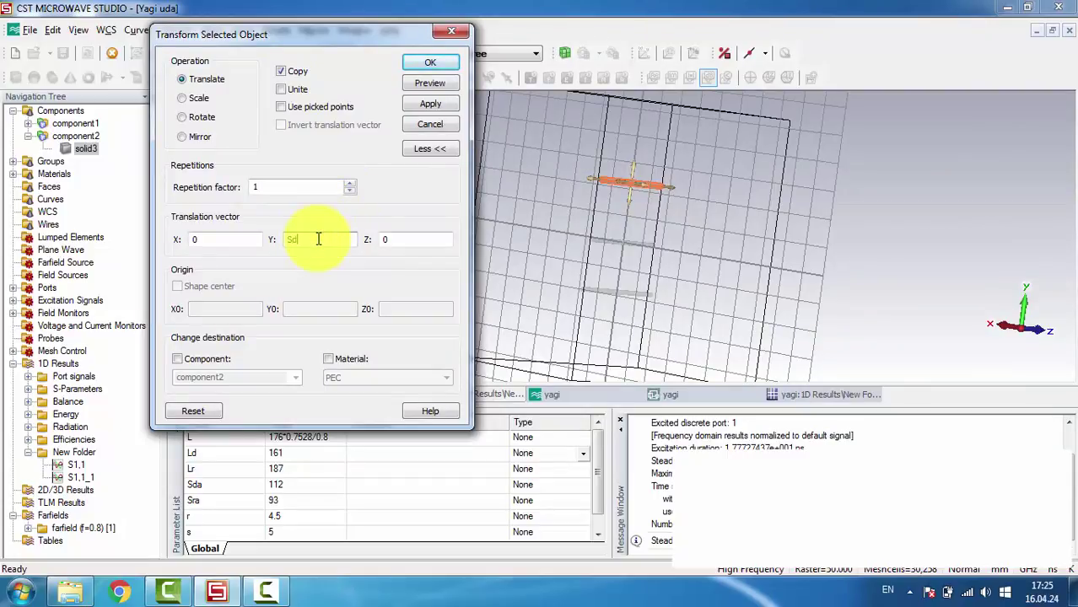
left_click(411, 64)
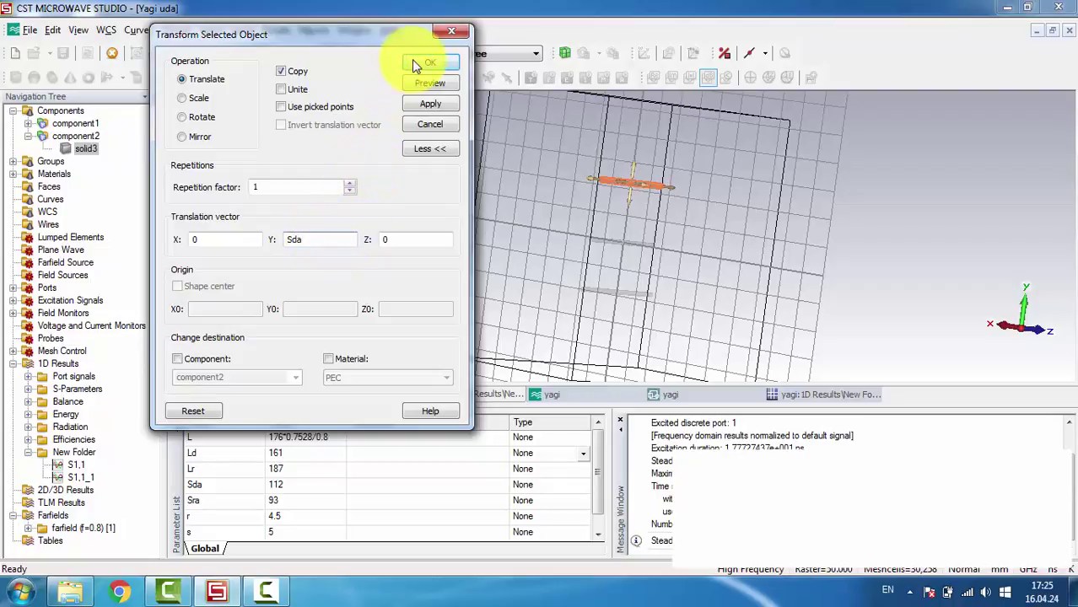
left_click(237, 307)
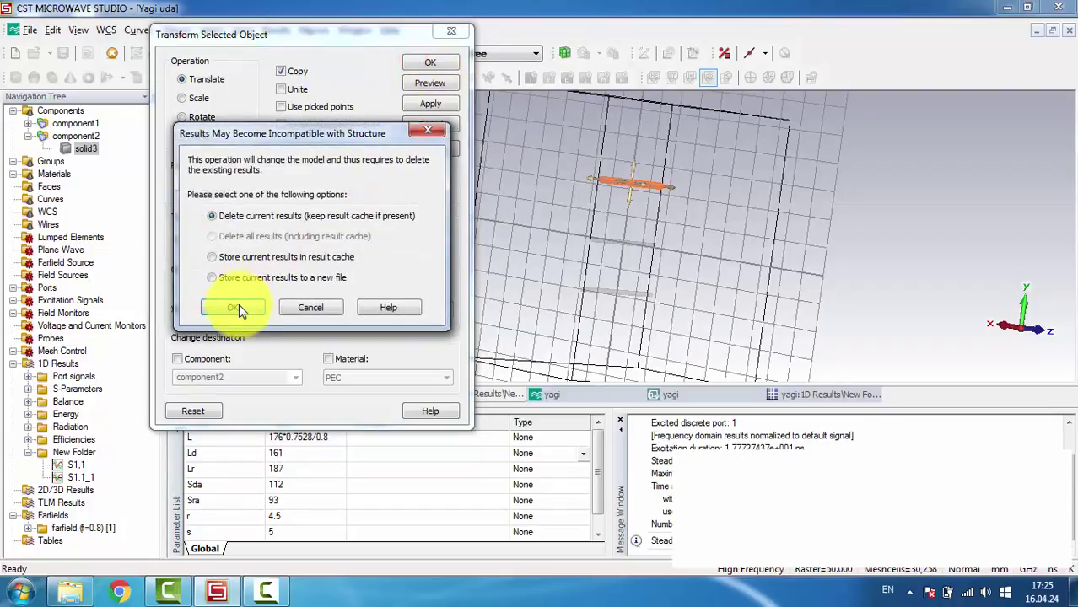
Run the time domain solver for the four-element Yagi with two directors.
key("space")
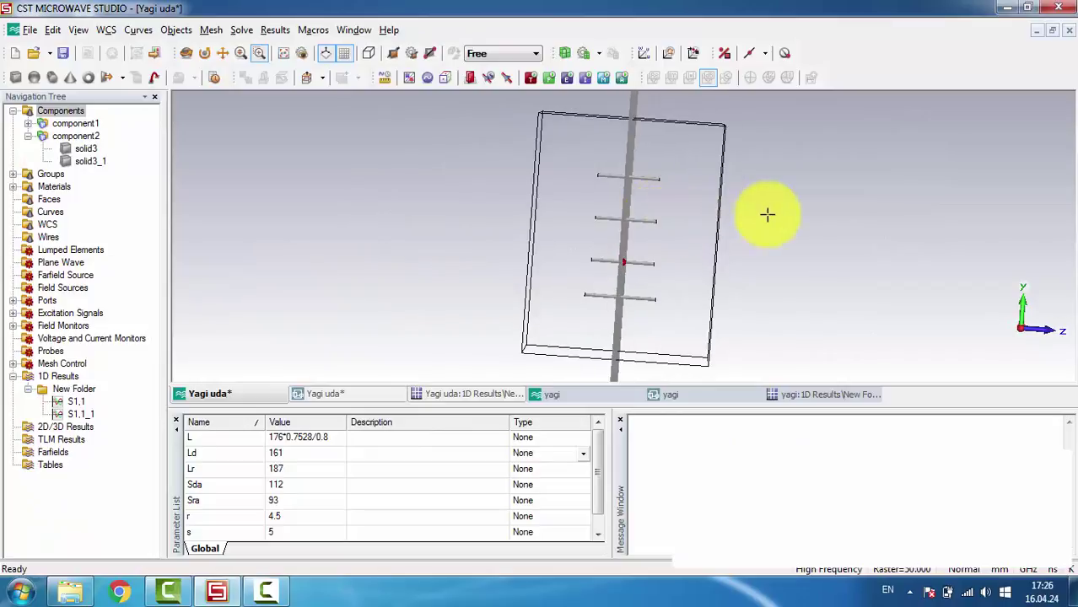
mouse_move(777, 216)
left_mouse_down()
mouse_move(862, 211)
mouse_move(775, 211)
left_mouse_up()
left_click(532, 78)
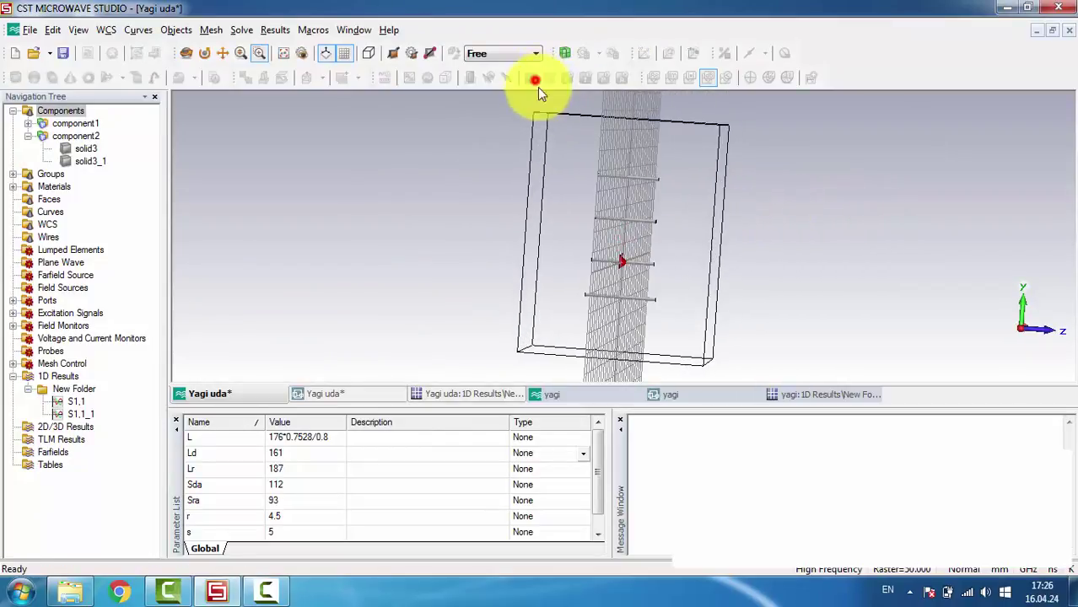
left_click(688, 159)
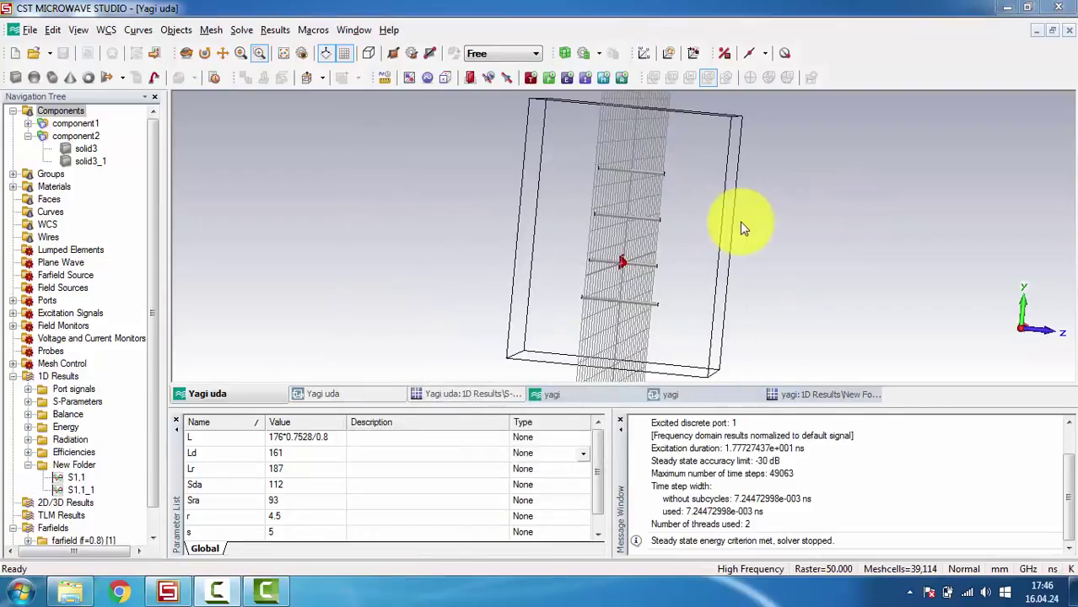
Examine the 0.8 GHz 3D farfield pattern of the four-element Yagi from several directions.
left_click(118, 541)
left_click_drag(630, 313, 708, 221)
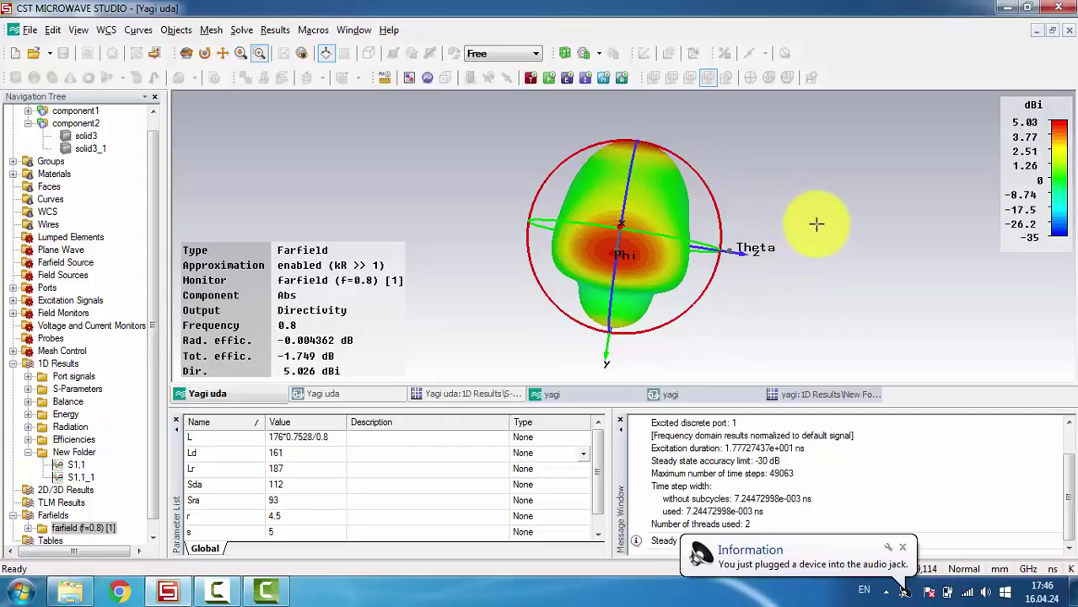
left_click_drag(814, 226, 443, 337)
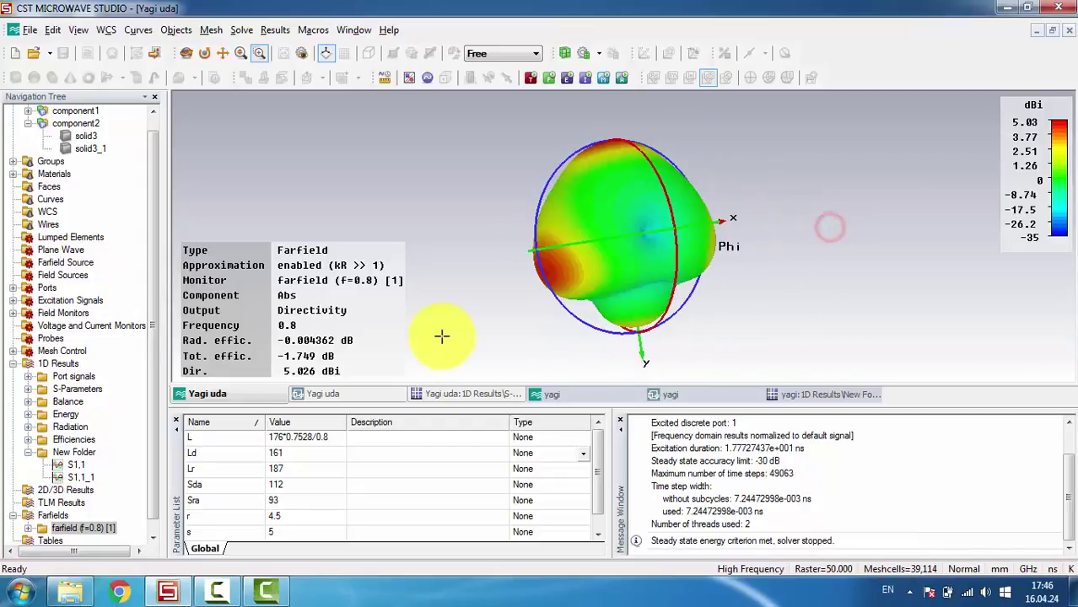